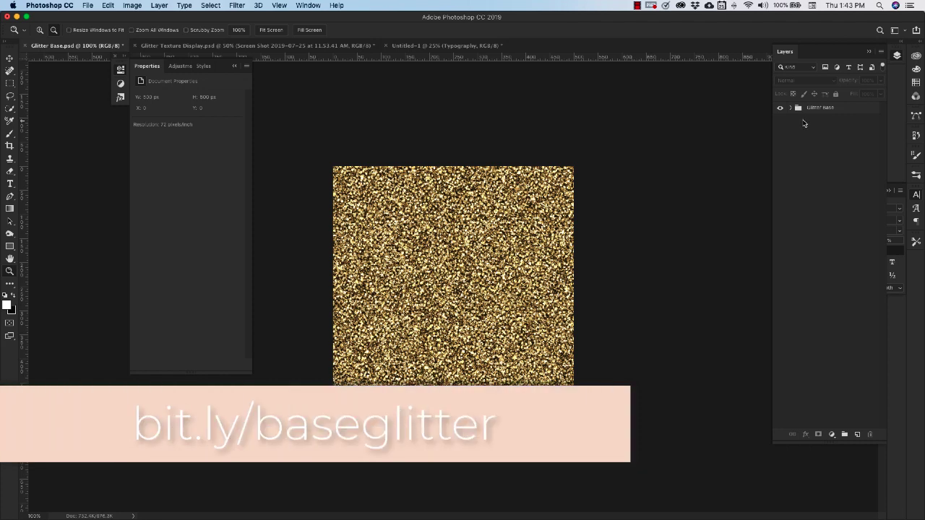
Duplicate the Glitter Base group as 'Glitter Base copy', hide the original, and merge the copy
left_click(791, 108)
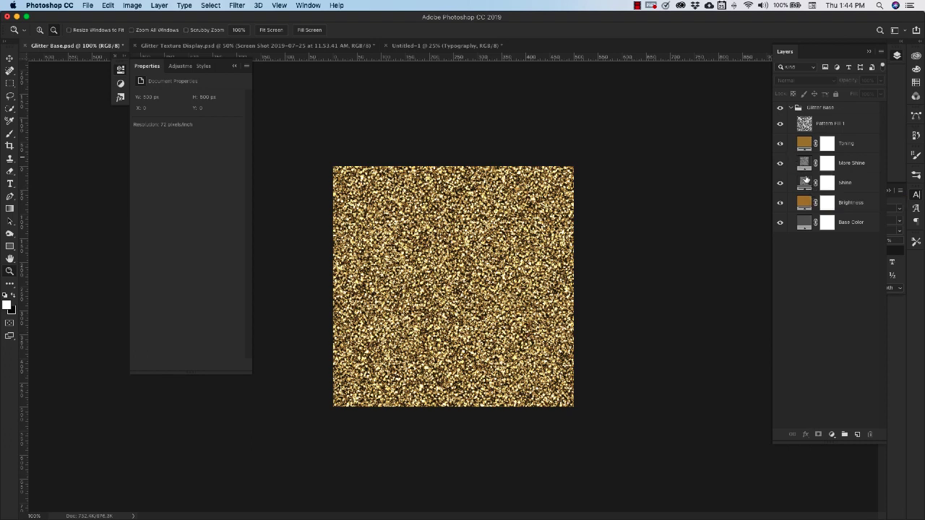
left_click(791, 108)
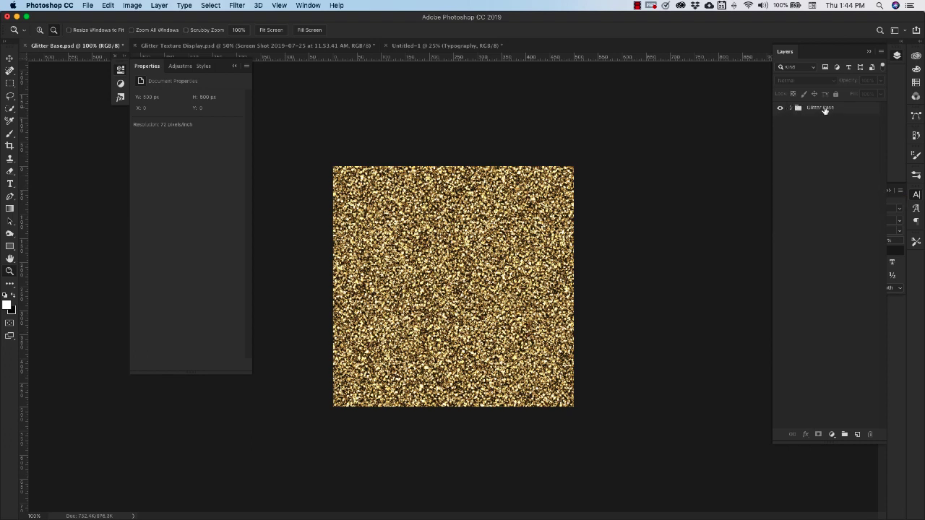
right_click(838, 109)
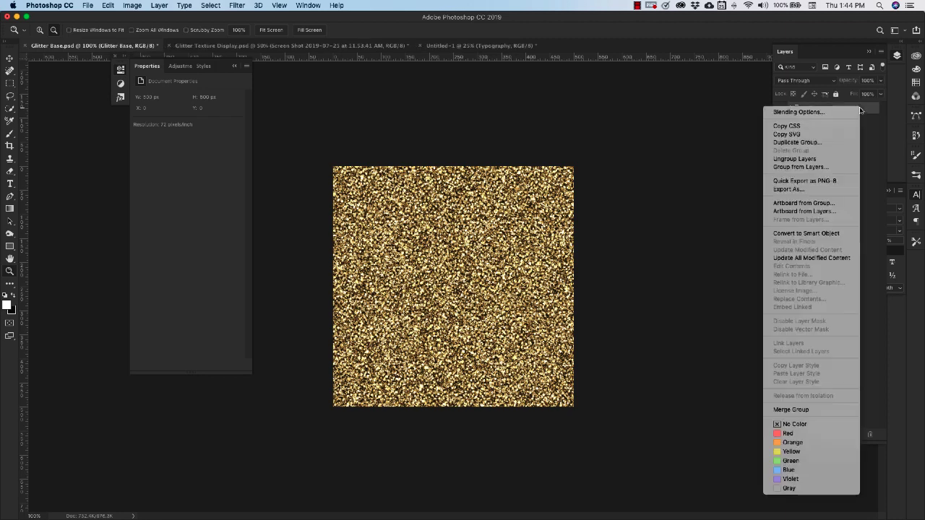
left_click(824, 143)
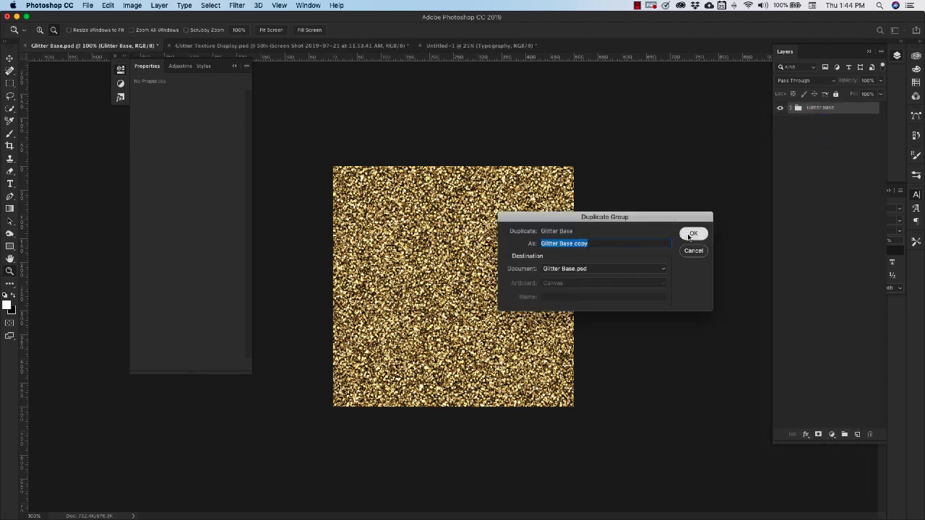
left_click(692, 235)
left_click(781, 121)
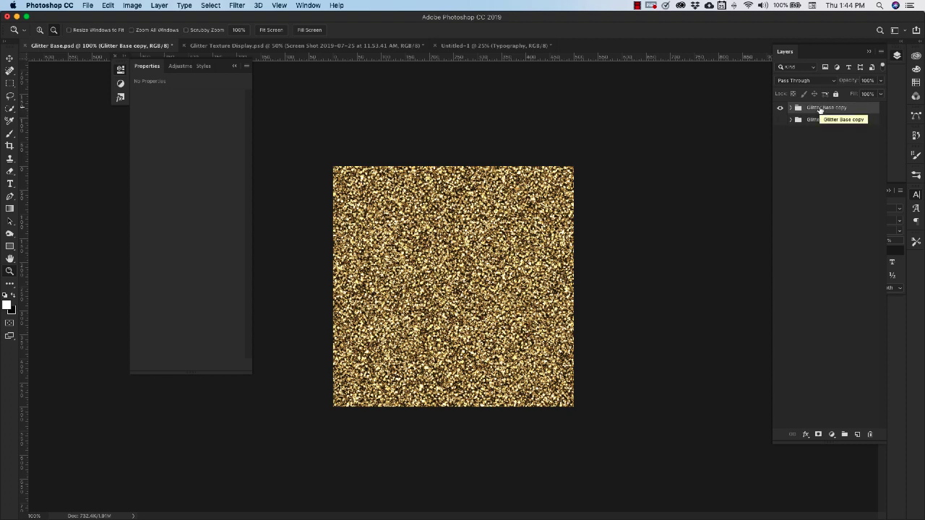
key("super+e")
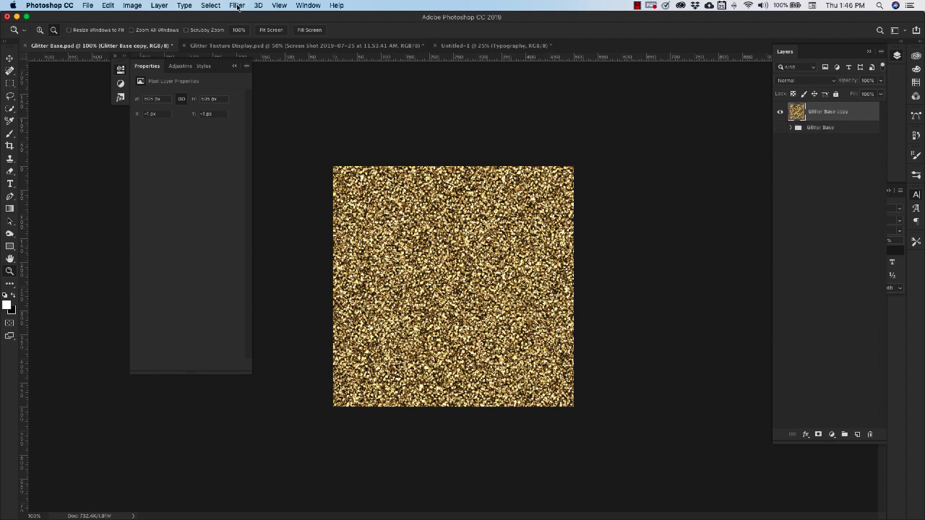
In the Filter Gallery, choose Distort > Glass with the Blocks texture
left_click(238, 5)
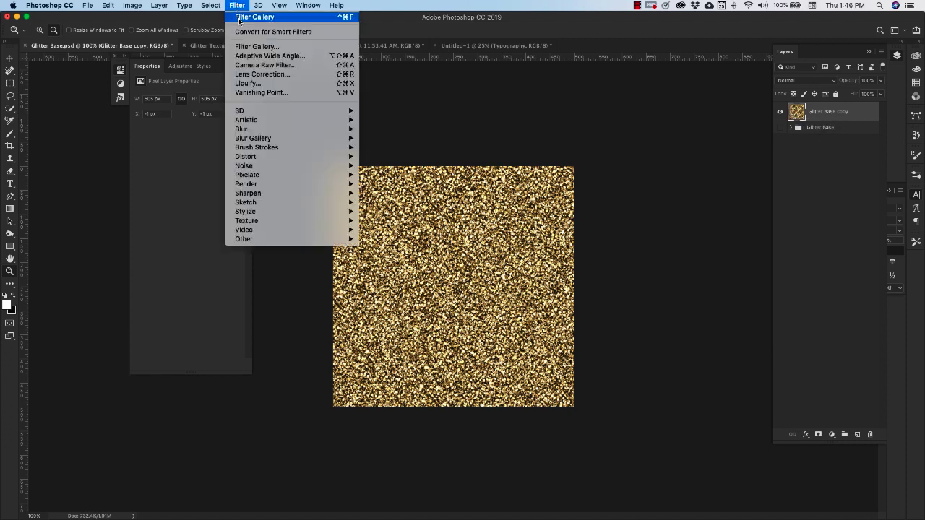
left_click(256, 47)
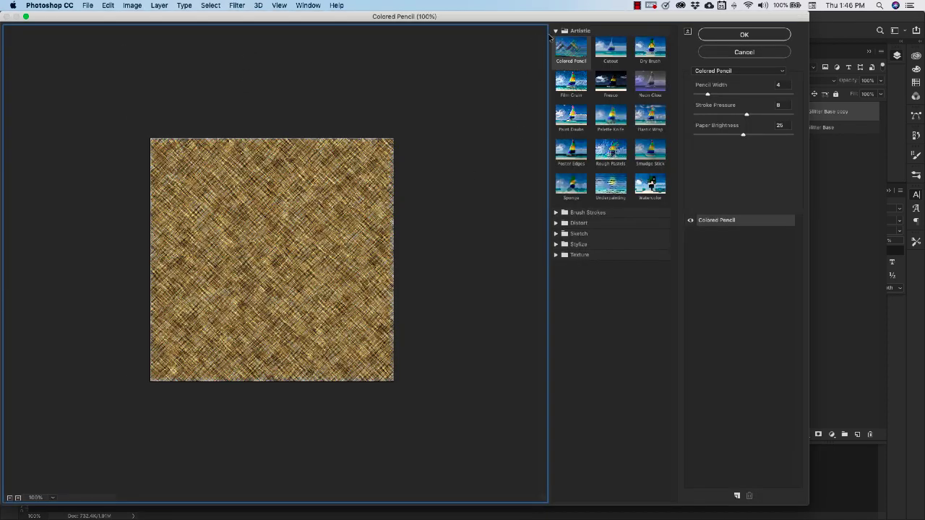
left_click(556, 31)
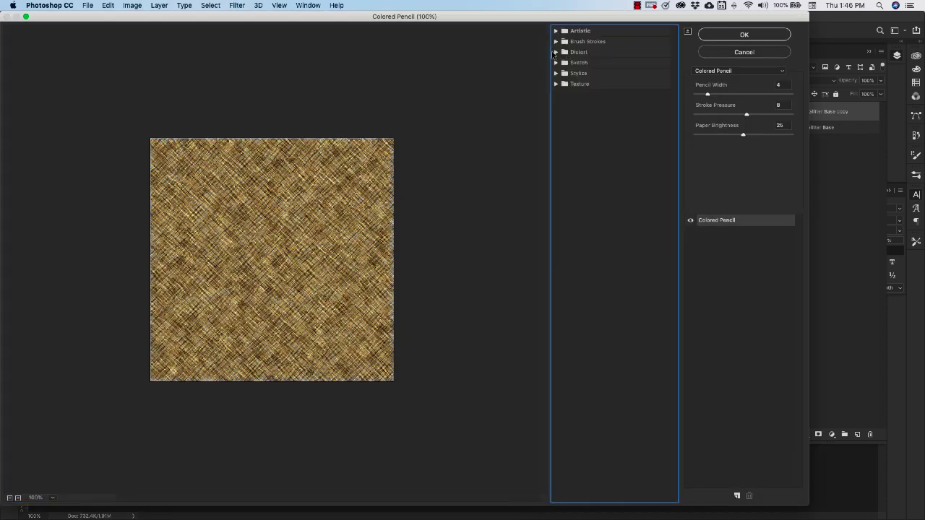
left_click(555, 53)
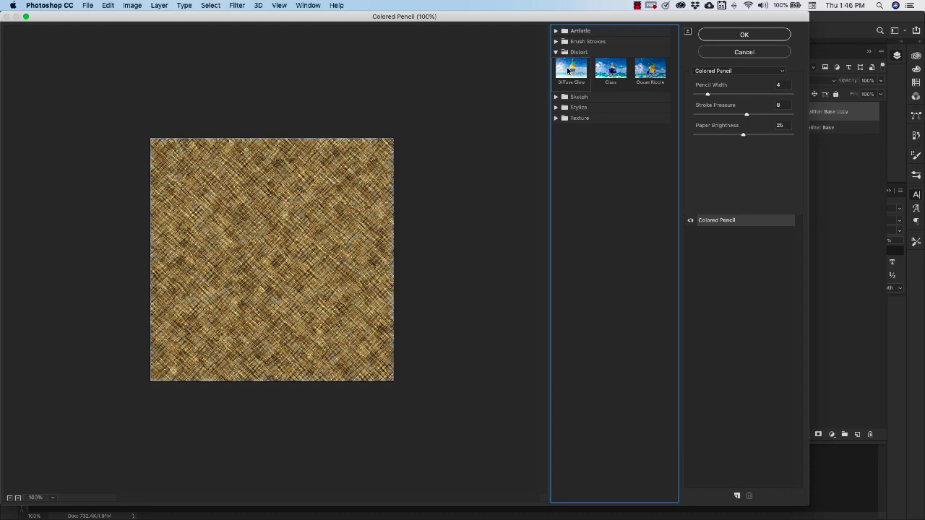
left_click(611, 70)
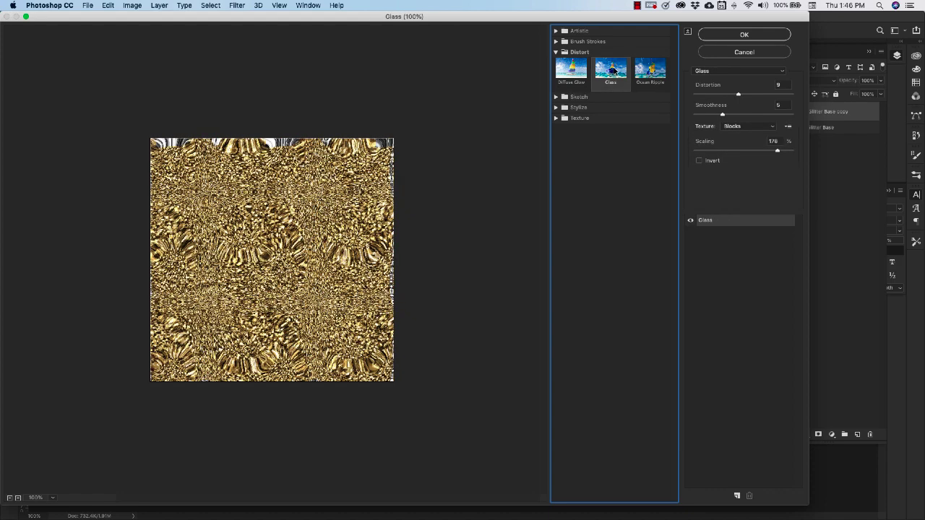
left_click(756, 128)
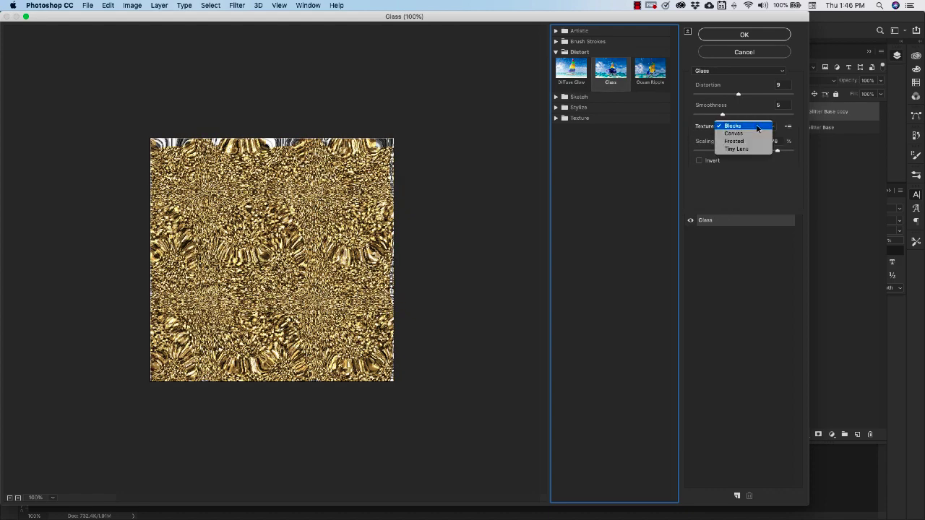
left_click(709, 129)
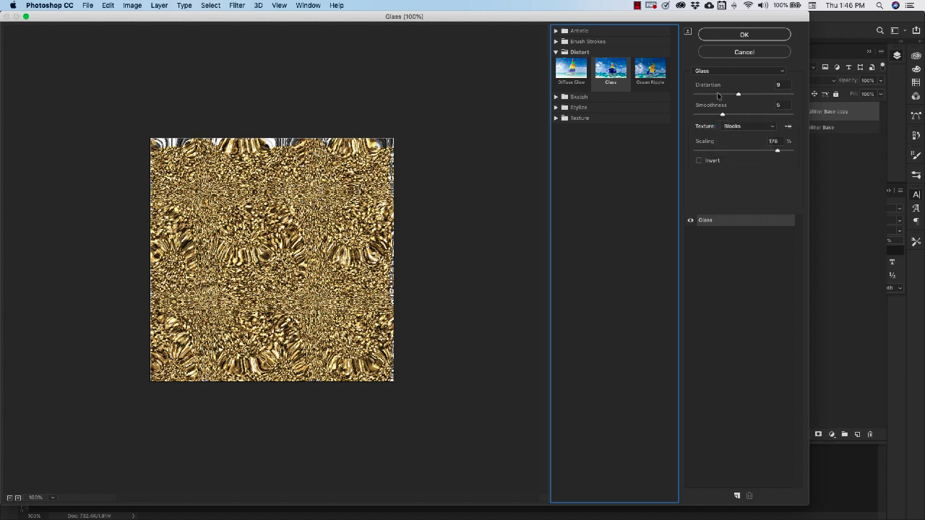
Set Glass Distortion 8, Smoothness 15 and Scaling 50, then apply the filter
left_click(738, 96)
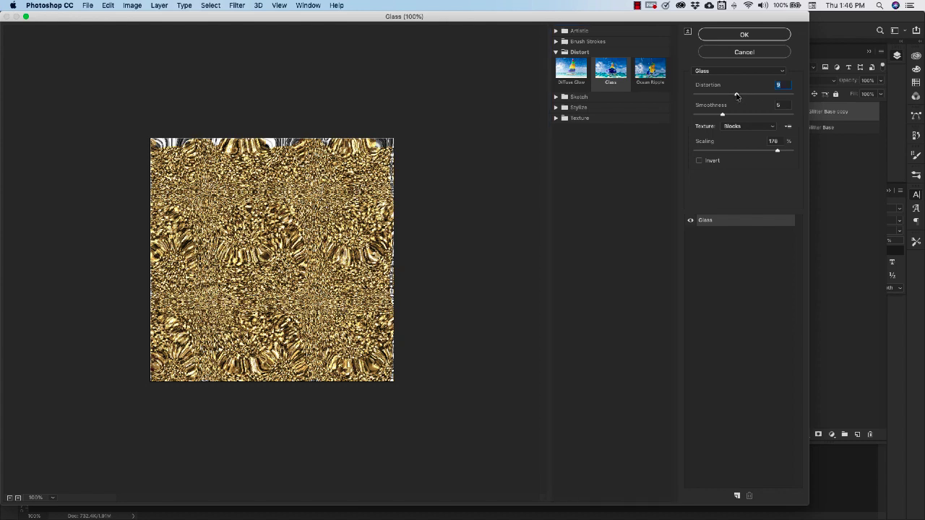
left_click_drag(737, 95, 734, 97)
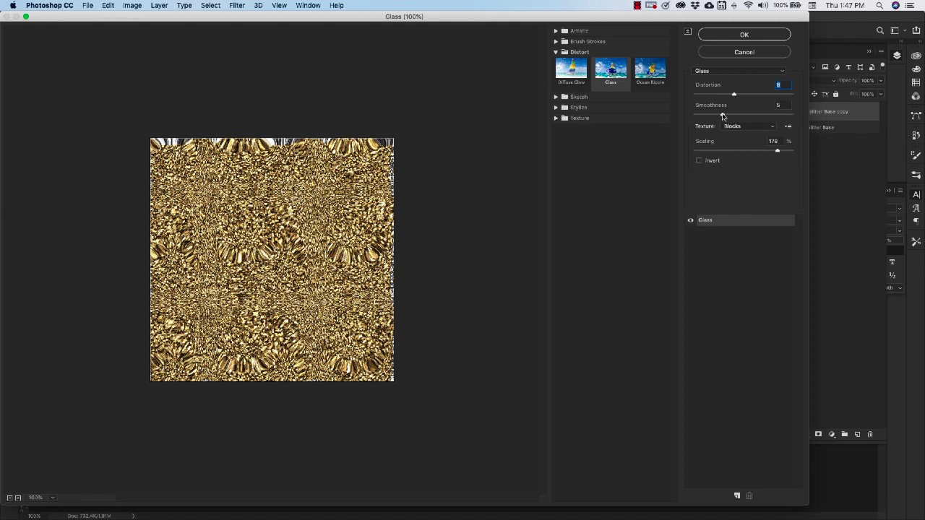
left_click_drag(722, 116, 788, 116)
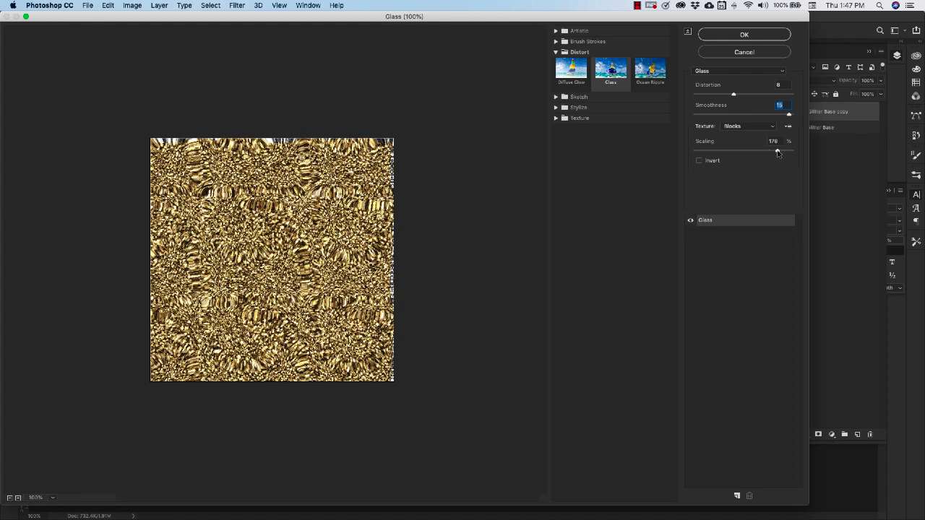
left_click_drag(778, 152, 694, 153)
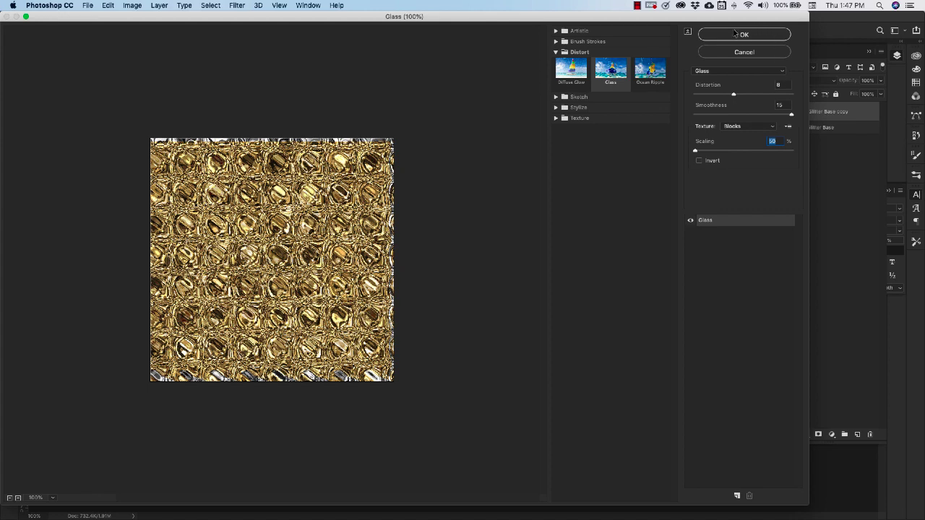
left_click(754, 36)
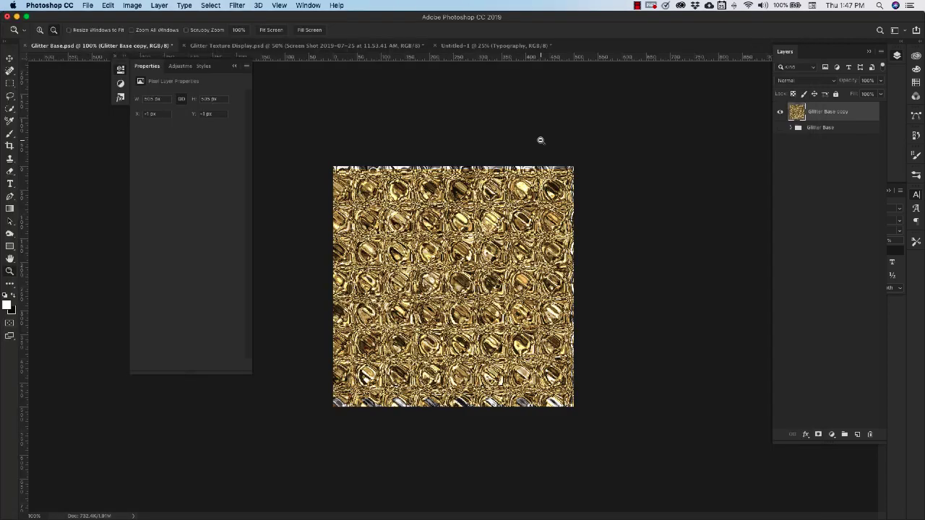
Scale the glass-block layer past the canvas edges and crop it back to 500×500
key("v")
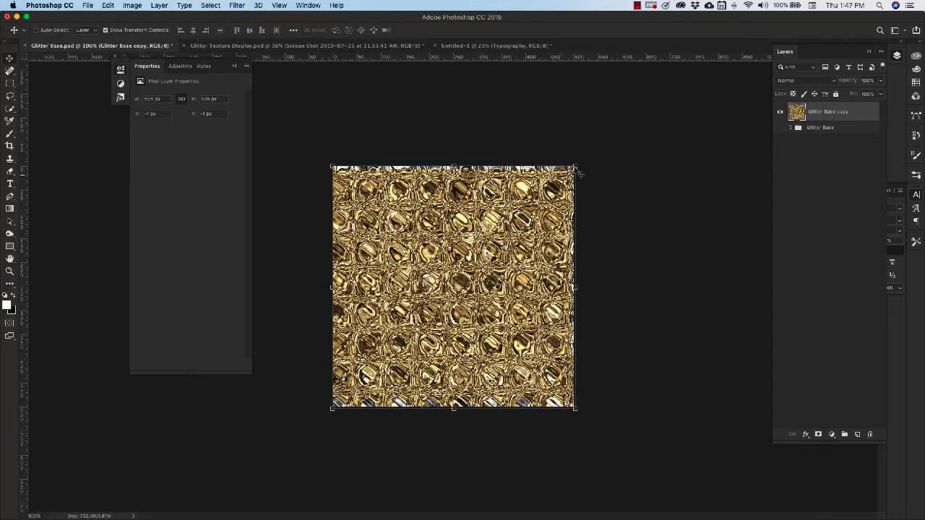
left_click_drag(576, 166, 581, 161)
left_click_drag(332, 409, 311, 427)
key("Return")
left_click(9, 147)
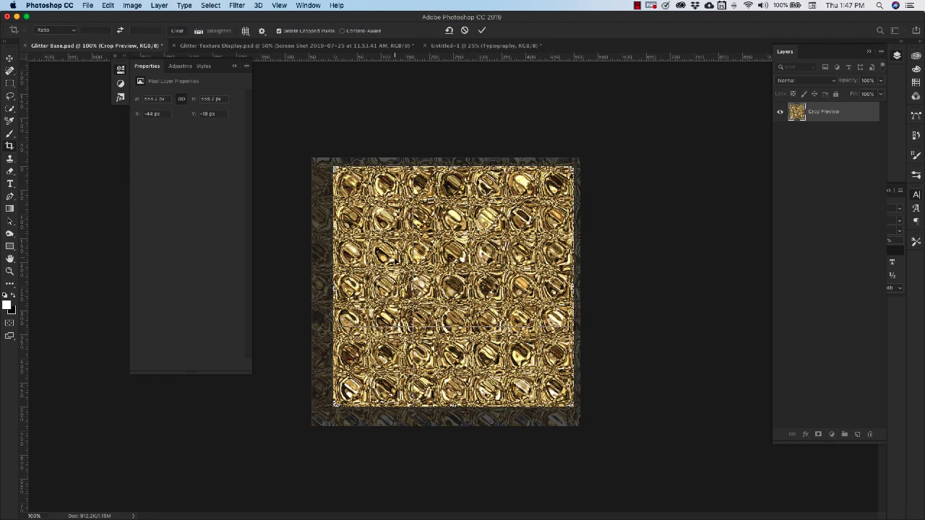
key("Return")
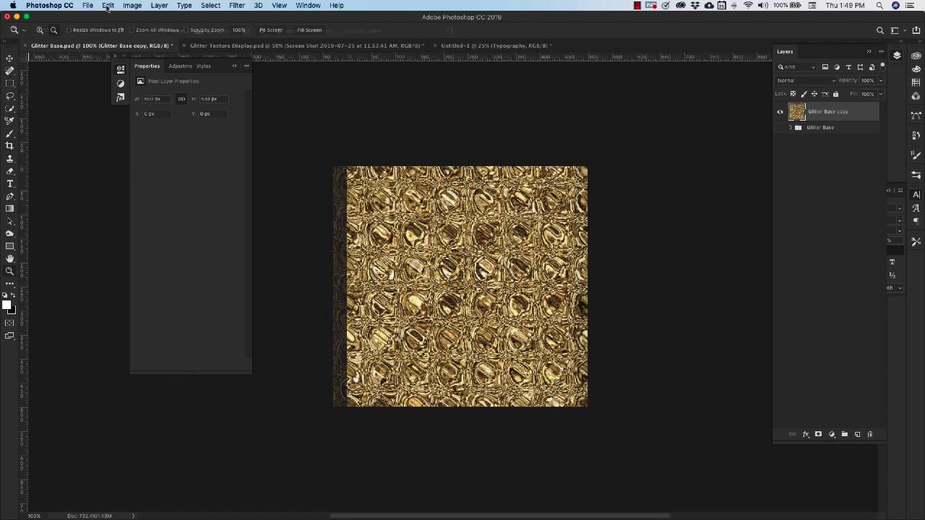
Save the texture as a new pattern with Edit > Define Pattern
left_click(108, 5)
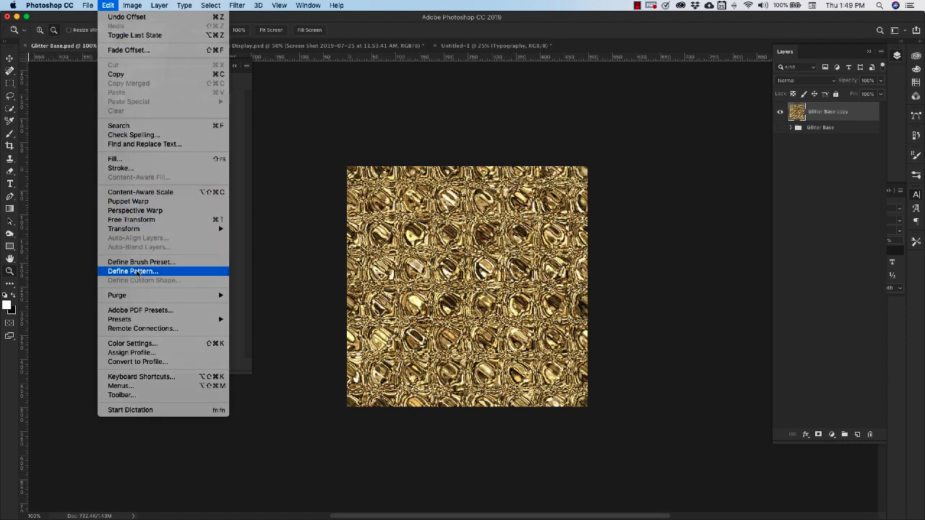
left_click(133, 271)
left_click(415, 257)
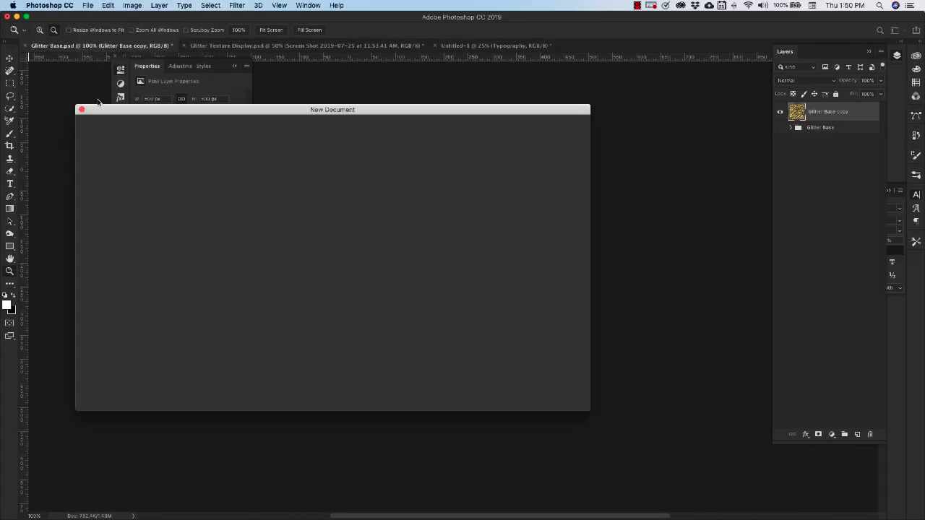
Create a new 1500×1500 px document
type("150")
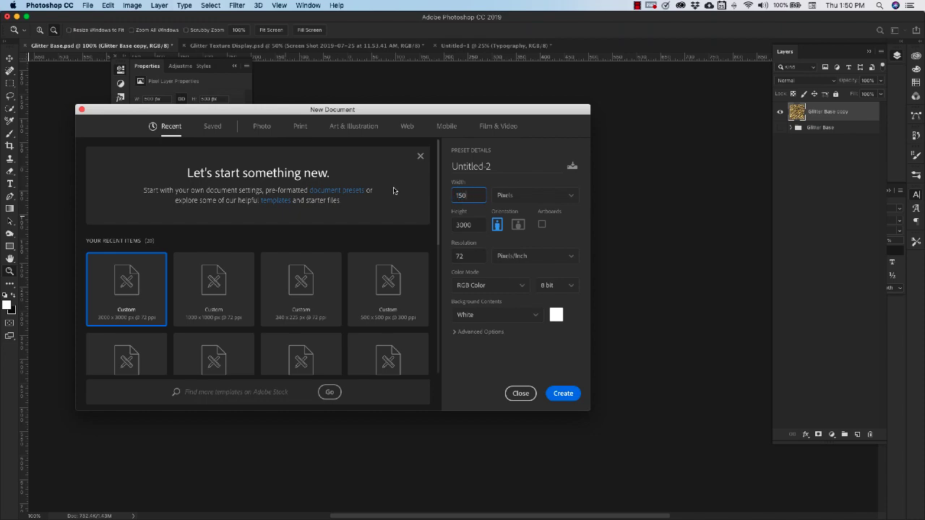
type("0")
key("Tab")
type("150")
left_click(563, 394)
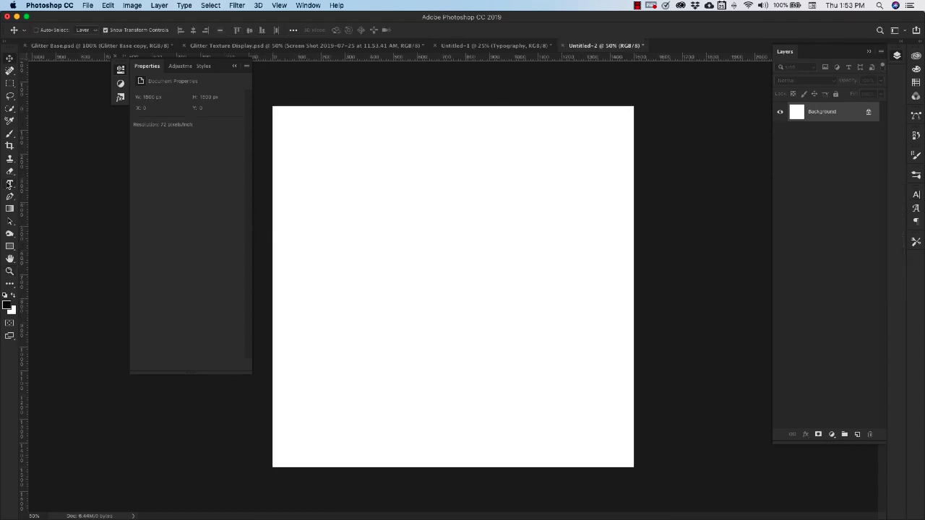
Add a script 'Type' text layer and enlarge it to fill the canvas
left_click(9, 183)
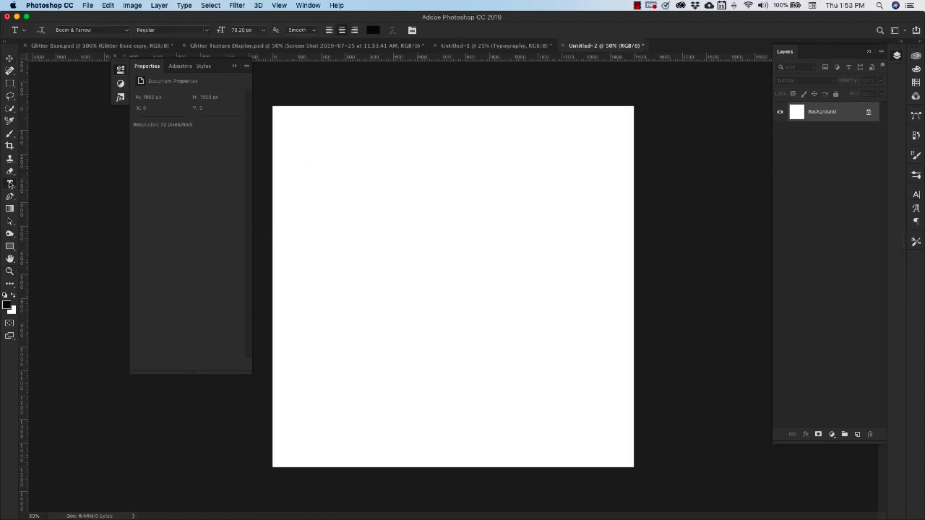
left_click(313, 204)
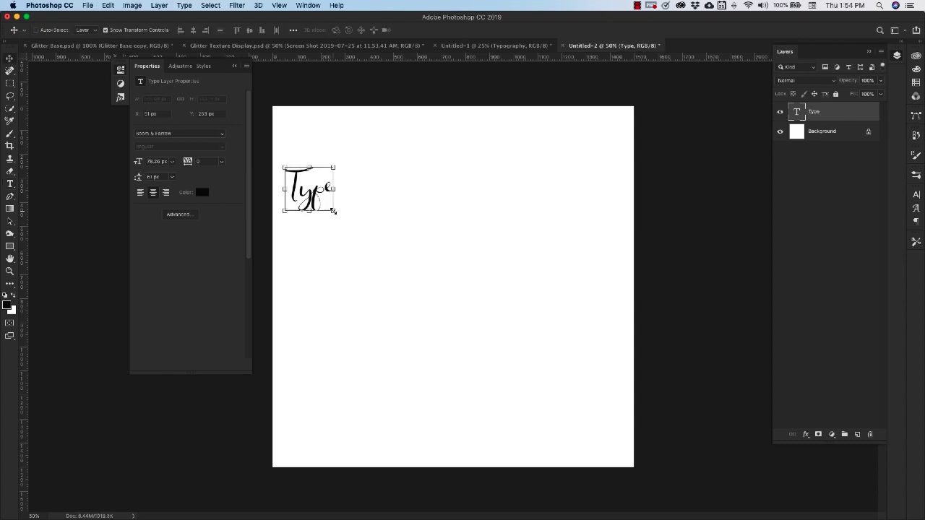
left_click_drag(335, 213, 576, 339)
Apply a Pattern Overlay with the gold glass-block pattern to the Type text
double_click(864, 115)
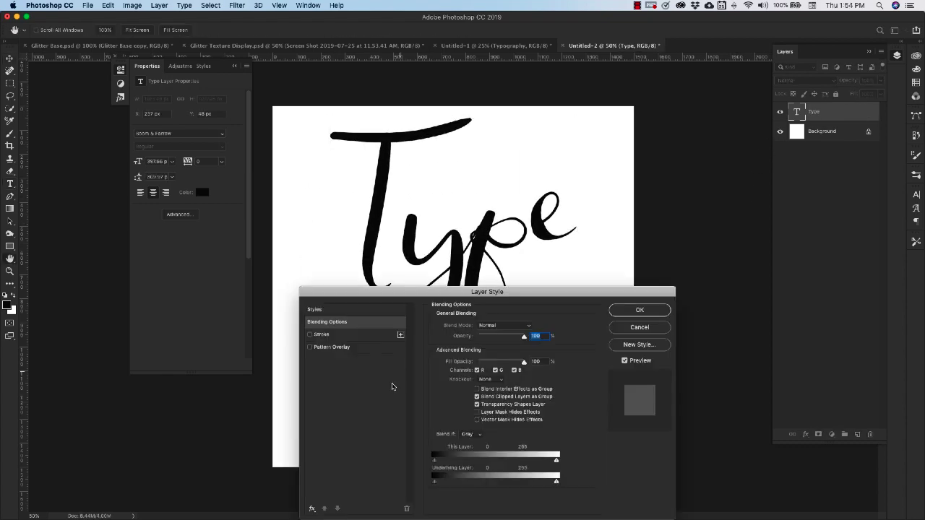
left_click(310, 348)
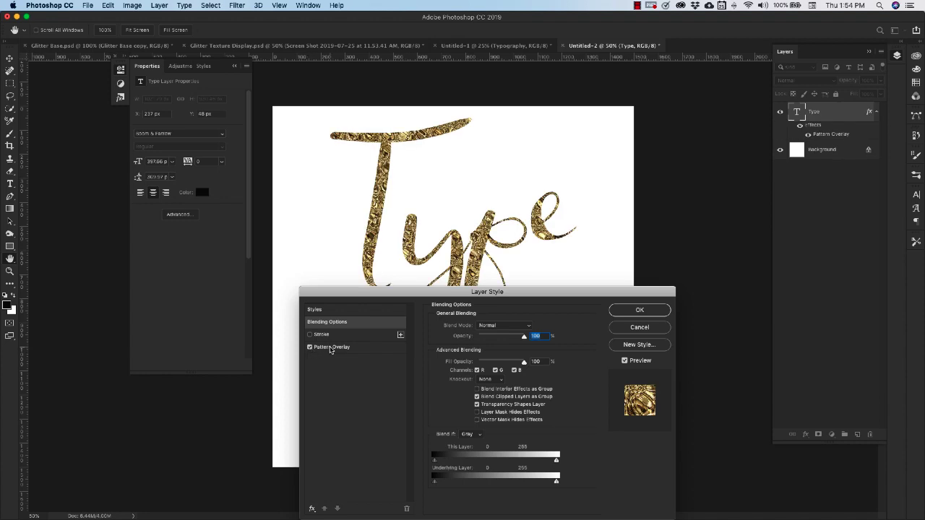
left_click(340, 348)
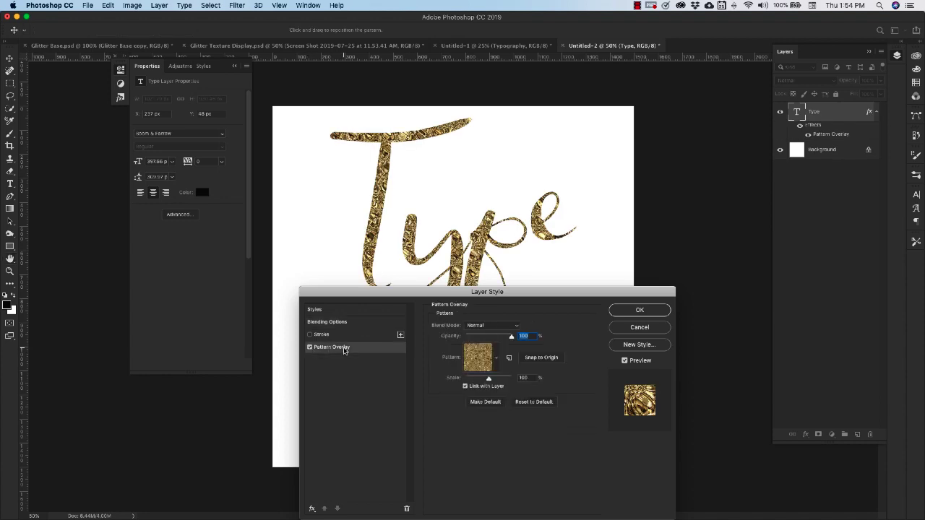
left_click(496, 359)
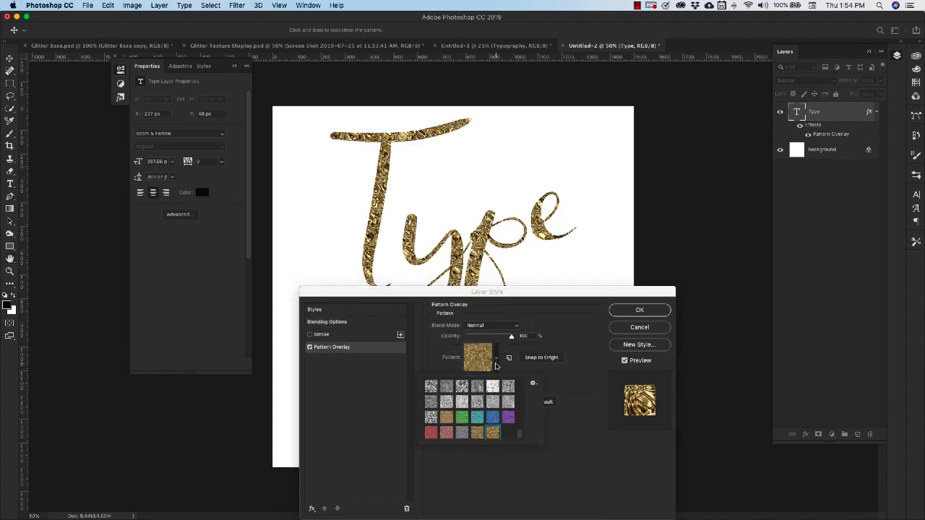
left_click(639, 310)
Move the Type text down slightly and set the pattern overlay scale to 50%
left_click(431, 204)
left_click_drag(431, 205, 432, 239)
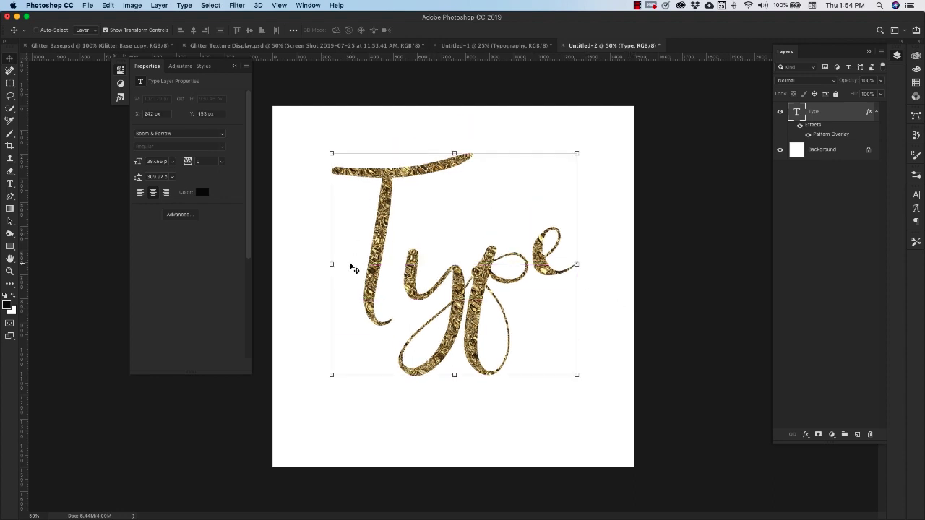
double_click(822, 136)
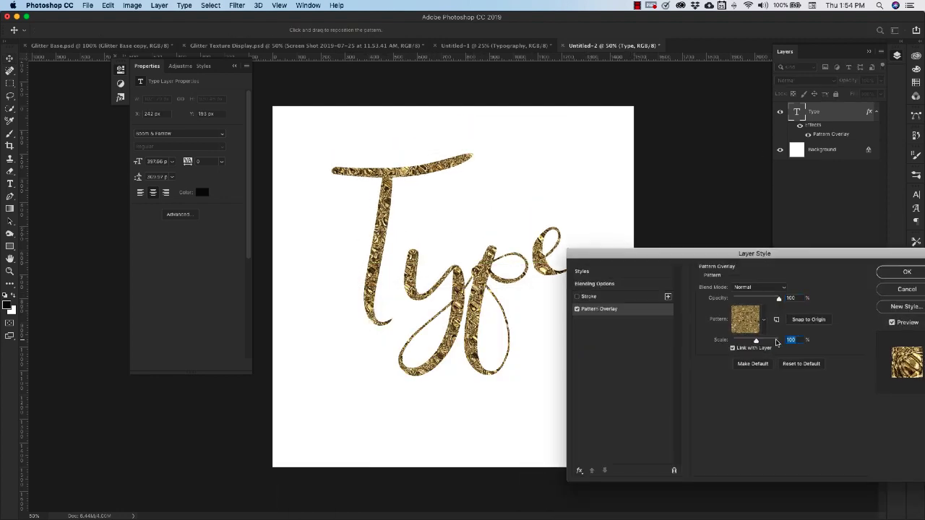
type("200")
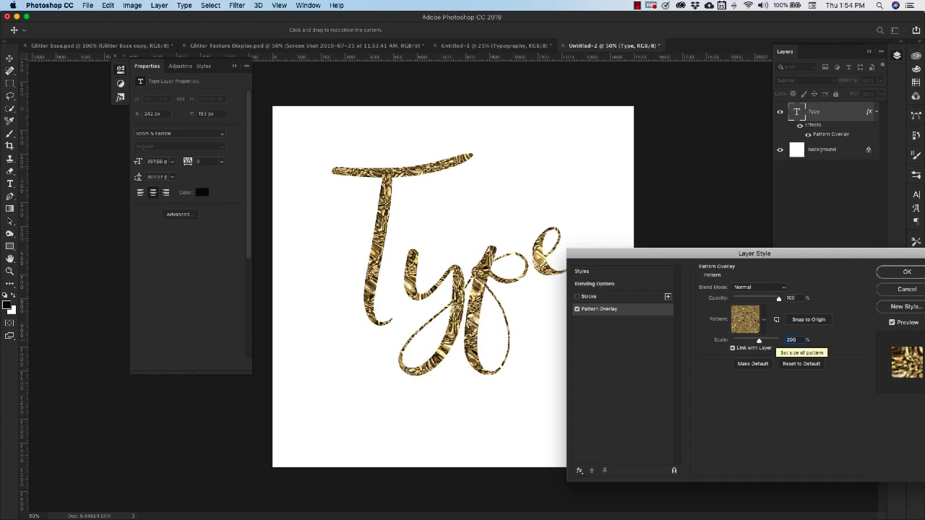
left_click(706, 342)
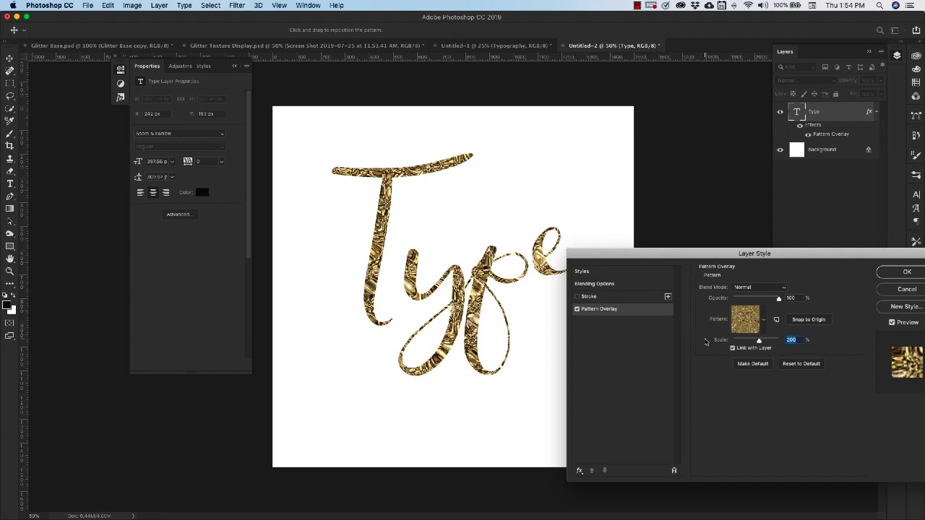
type("50")
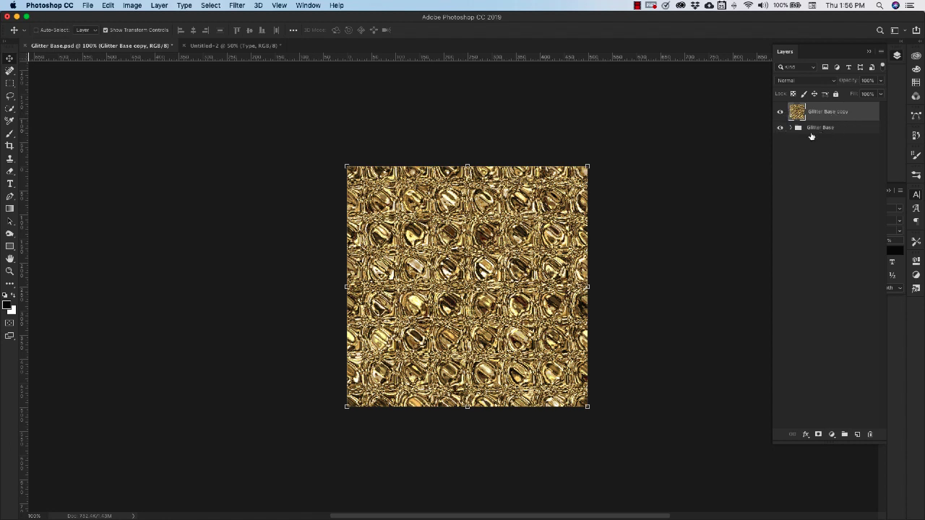
Change the Brightness fill layer in the Glitter Base group to dark magenta
left_click(823, 129)
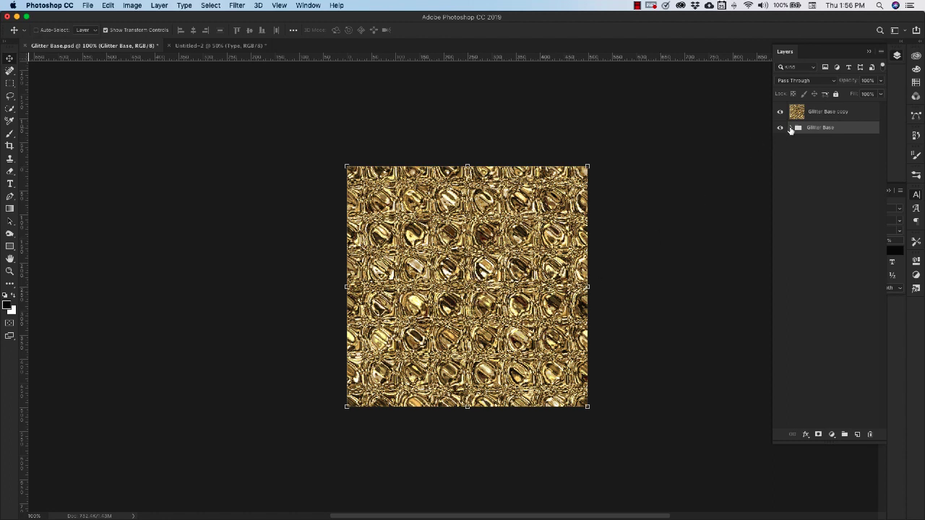
left_click(790, 128)
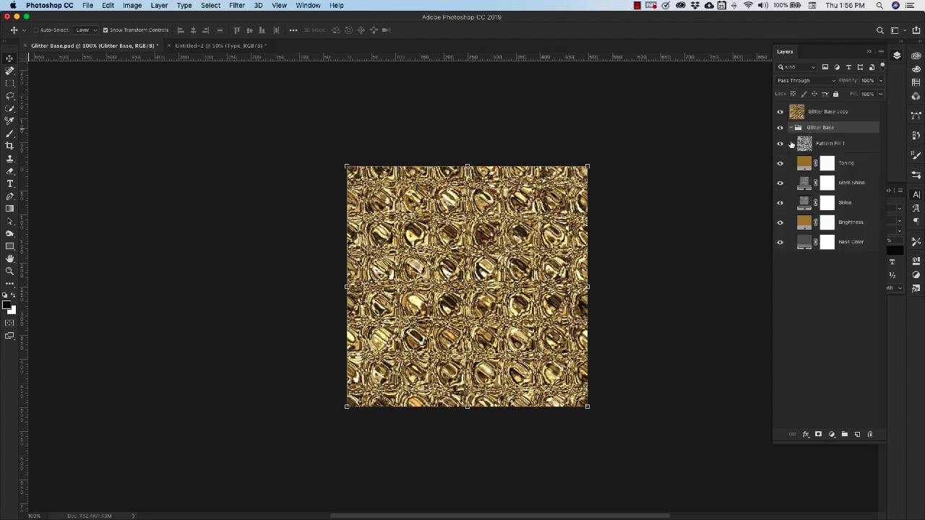
double_click(804, 223)
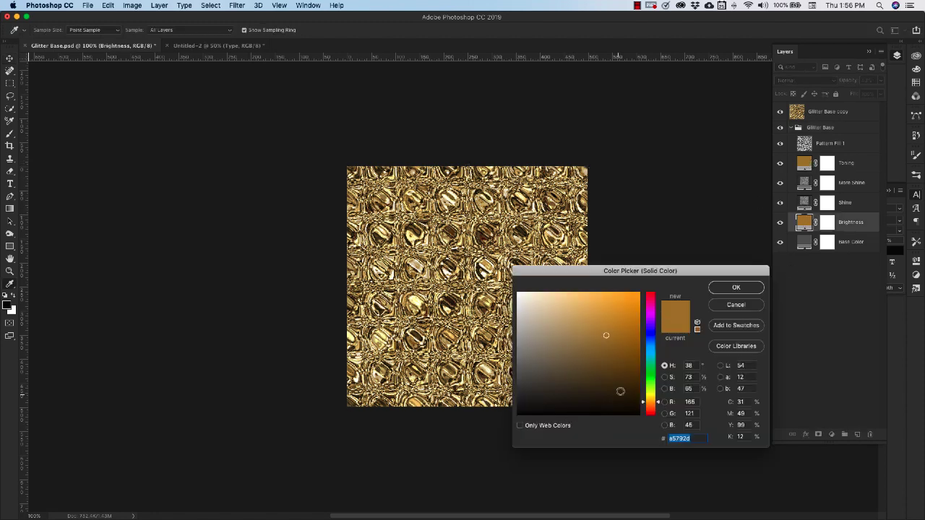
left_click(625, 388)
left_click_drag(649, 347, 650, 309)
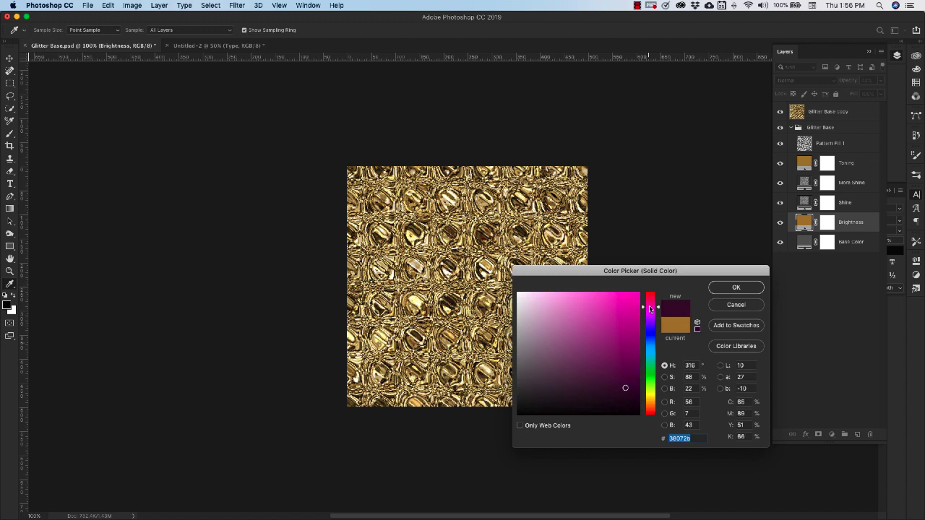
left_click(624, 376)
left_click(725, 289)
double_click(803, 162)
Set the Toning fill layer to dark magenta, turning the glitter purple
left_click(650, 316)
left_click(625, 389)
left_click(653, 306)
left_click(623, 380)
left_click(730, 289)
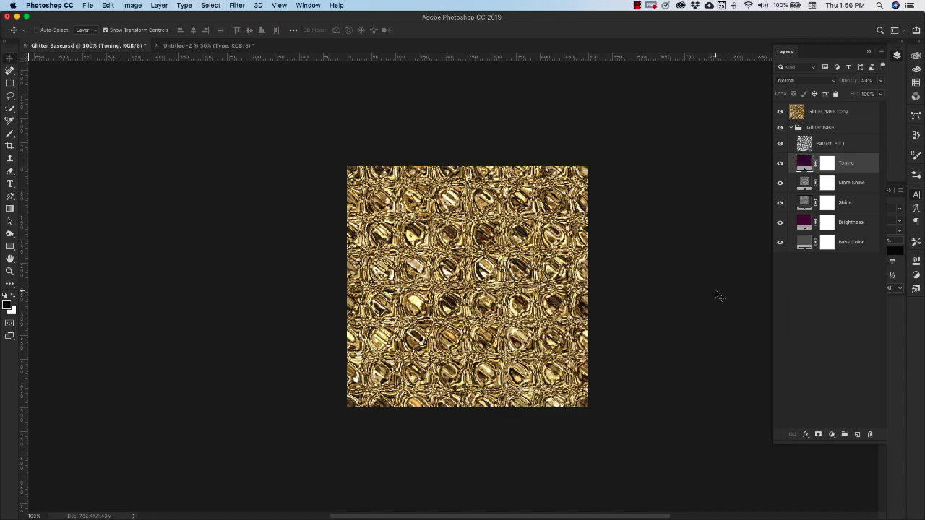
Duplicate the Glitter Base group and merge the copy into Glitter Base copy 2
left_click(791, 127)
right_click(843, 128)
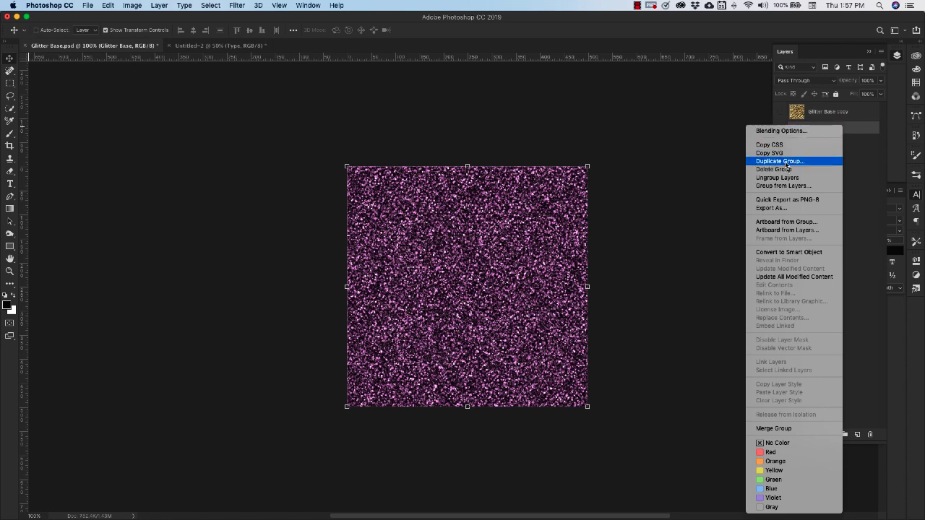
left_click(786, 161)
left_click(693, 234)
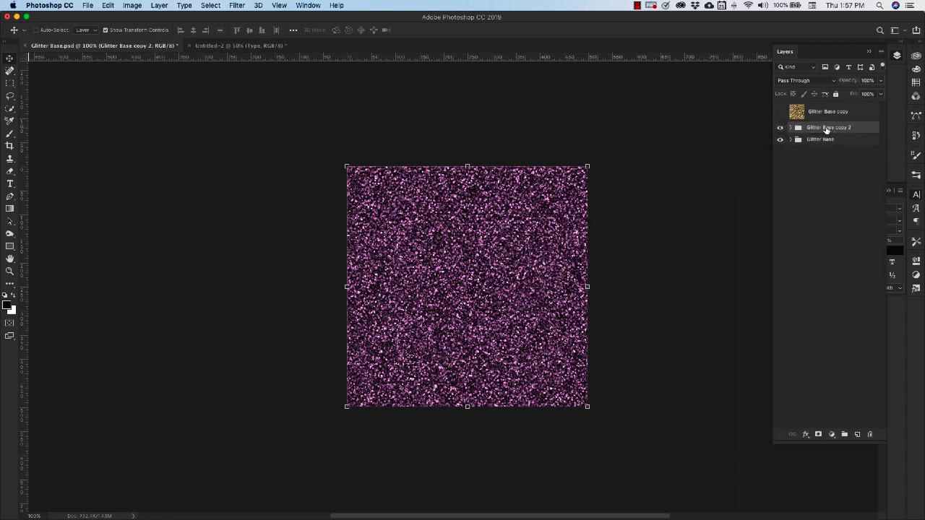
key("super+e")
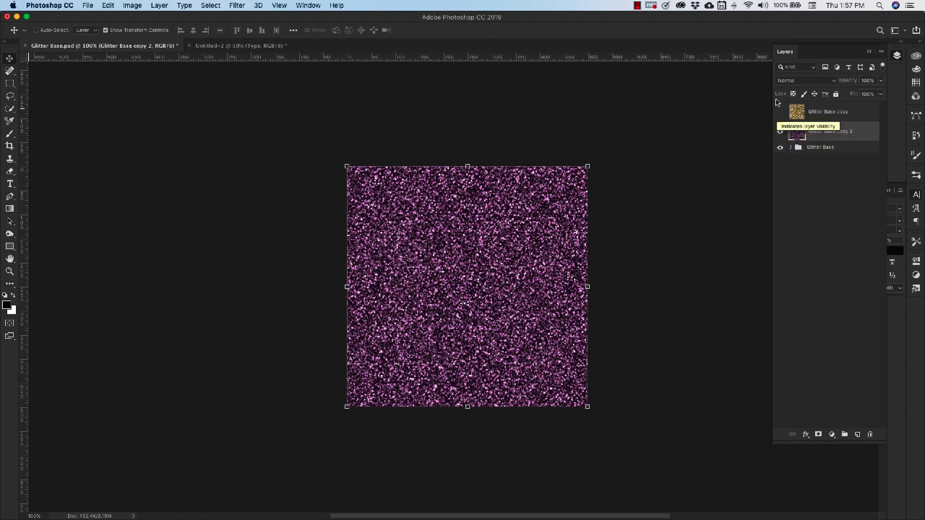
Apply the Glass filter with Blocks texture at Scaling 50 from the Filter Gallery
left_click(237, 5)
left_click(248, 46)
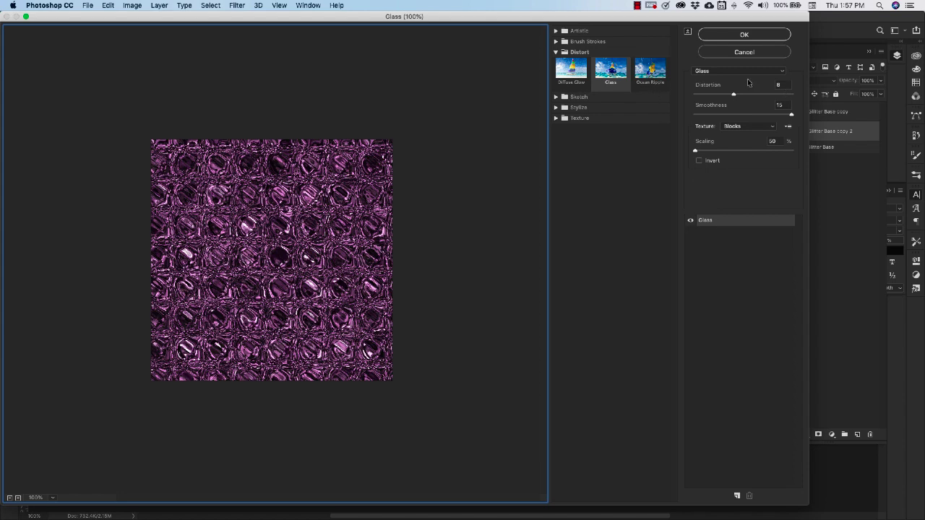
left_click(732, 40)
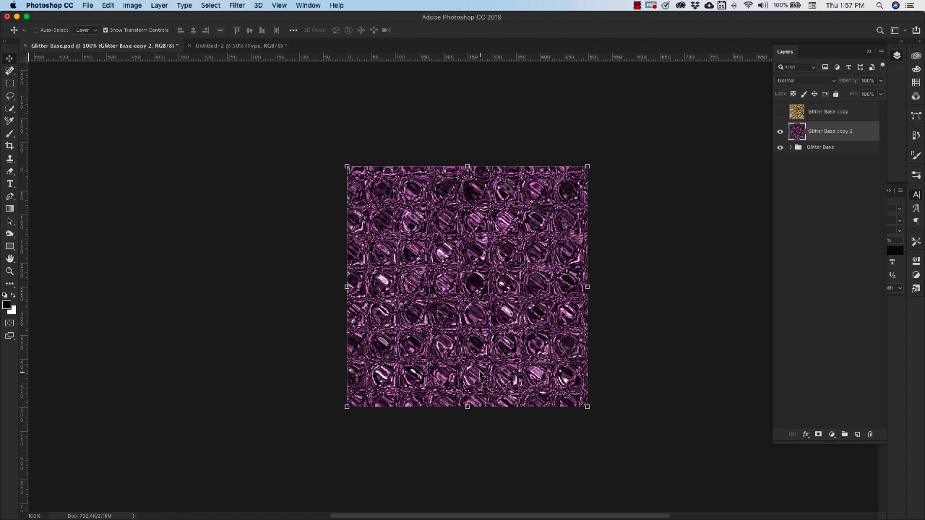
Create two 500×500 px artboards, Artboard 1 and Artboard 2
left_click(154, 7)
mouse_move(160, 16)
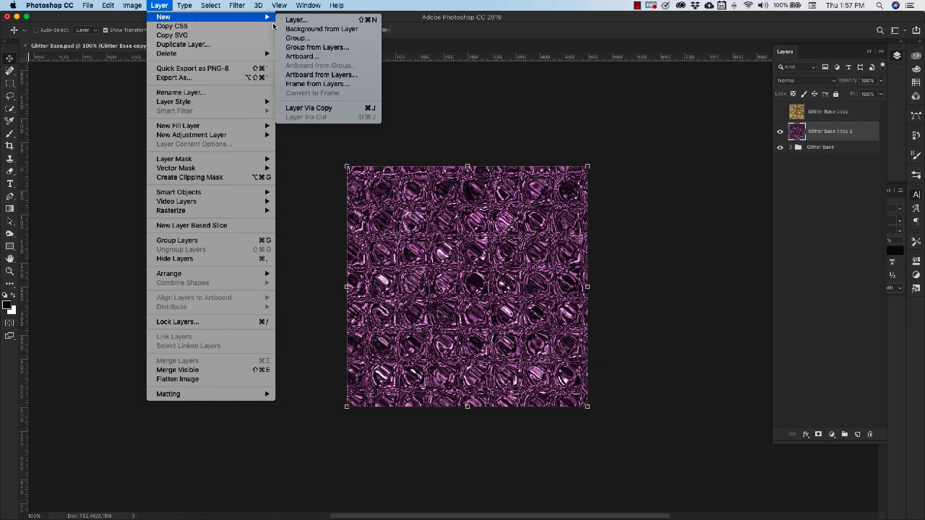
left_click(296, 56)
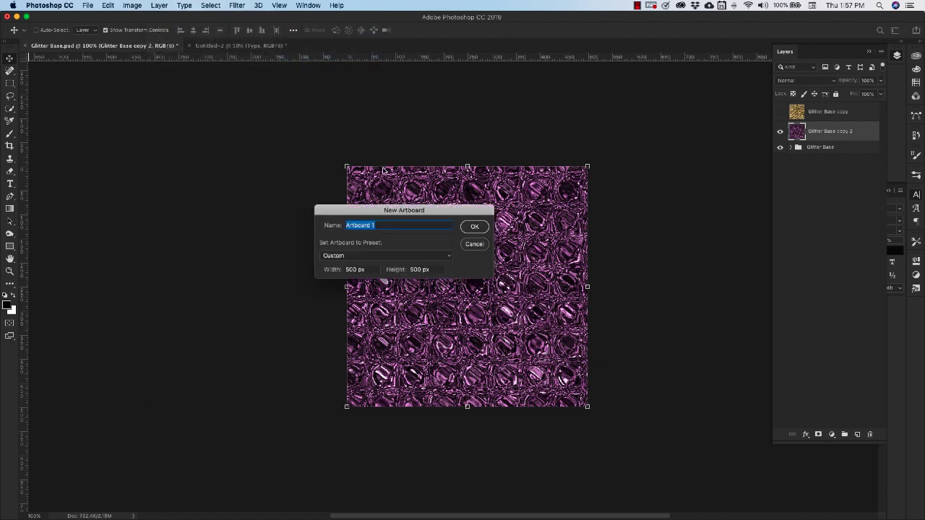
left_click(472, 227)
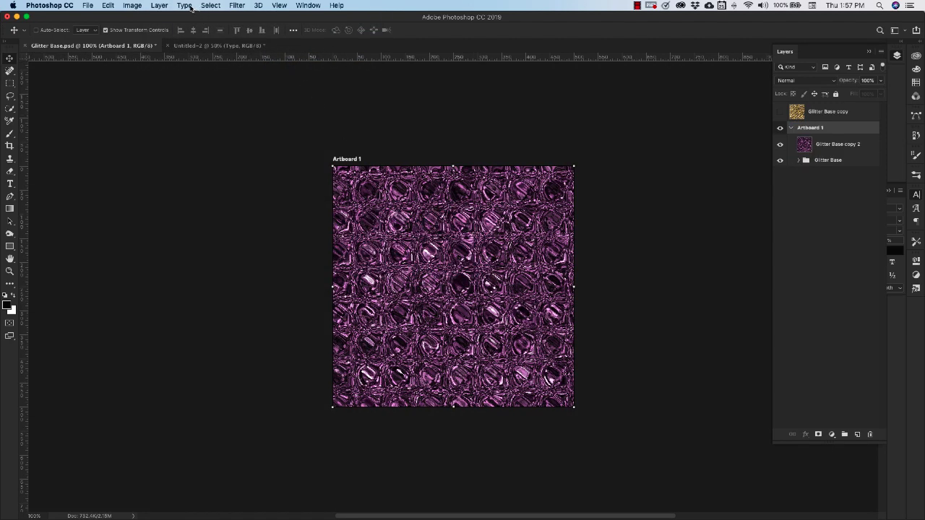
left_click(159, 7)
mouse_move(160, 16)
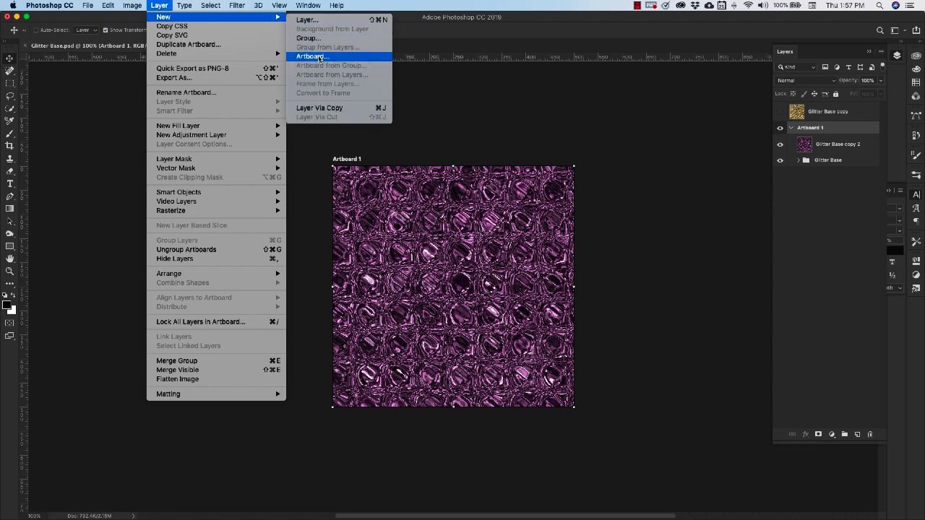
left_click(319, 58)
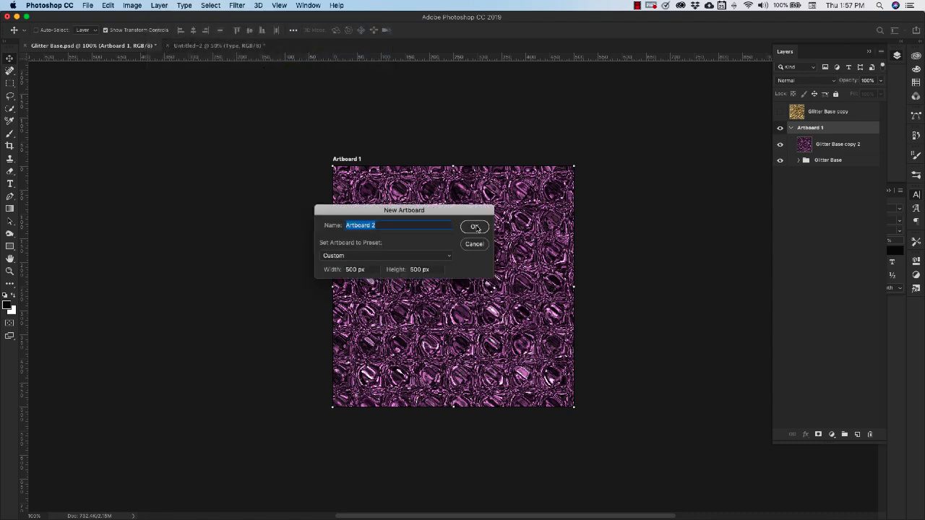
left_click(474, 227)
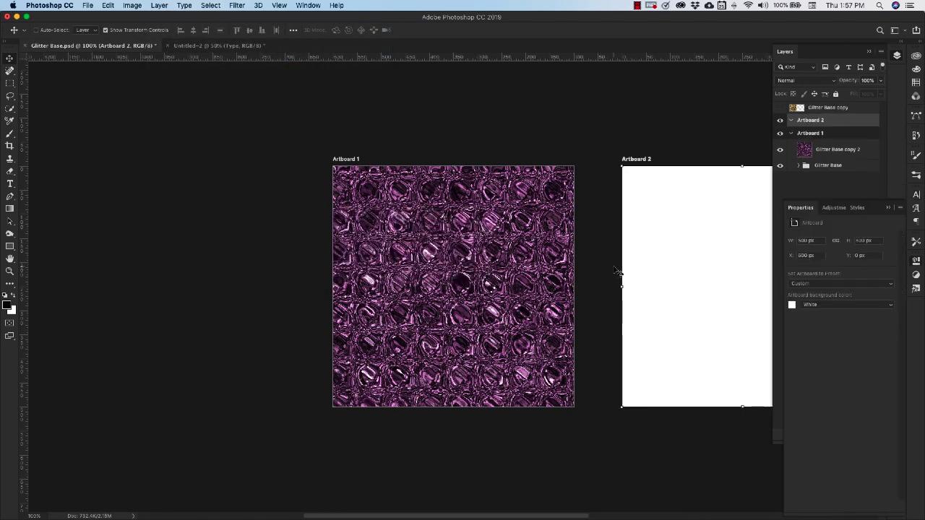
Move the gold Glitter Base copy layer into Artboard 2
scroll(615, 271, "right", 5)
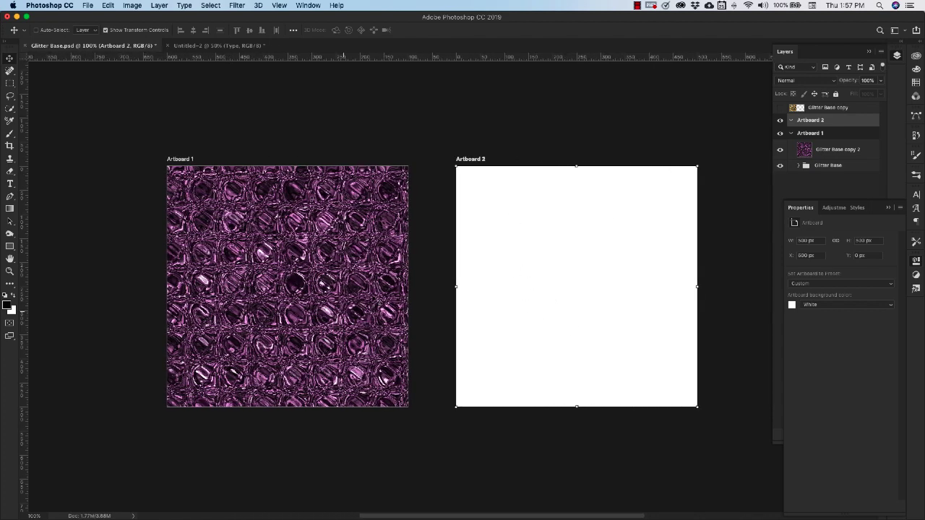
left_click(812, 108)
left_click_drag(813, 109, 861, 125)
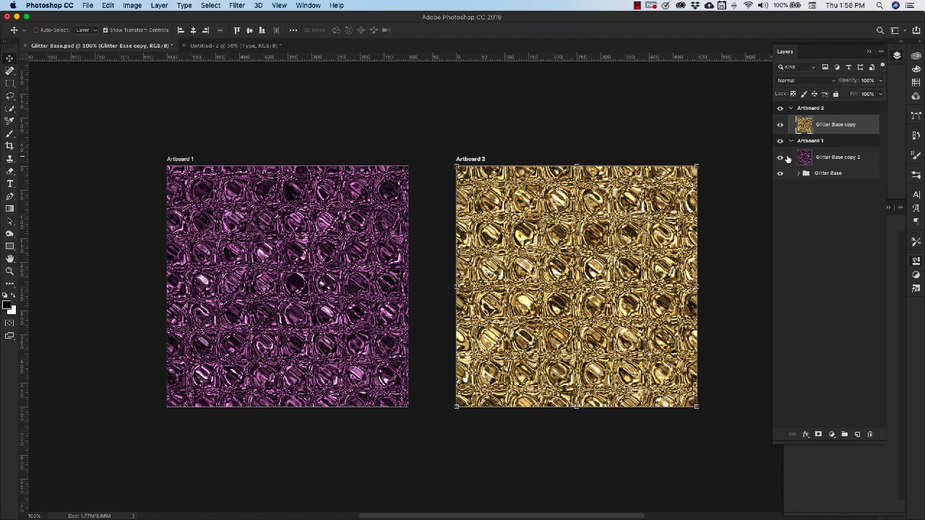
Add a Hue/Saturation adjustment layer above the gold texture with Colorize on
left_click(780, 159)
left_click(780, 159)
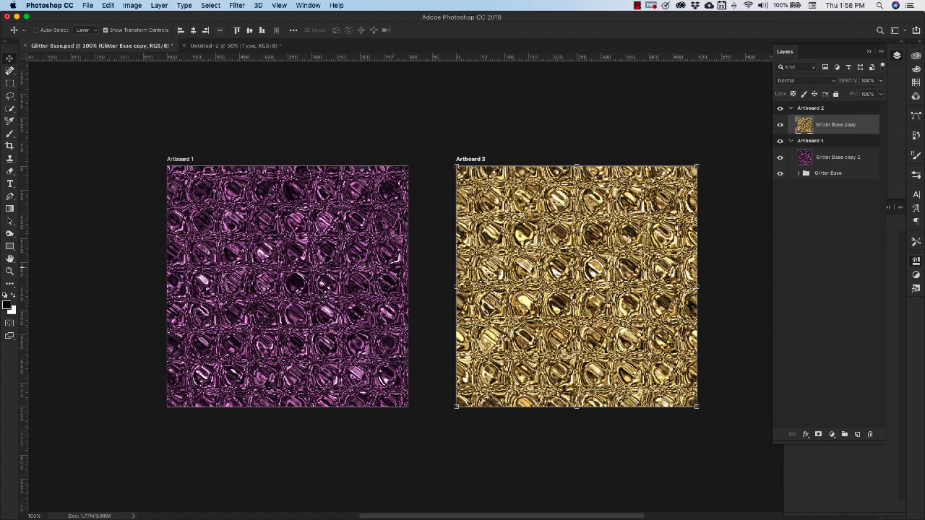
left_click(831, 435)
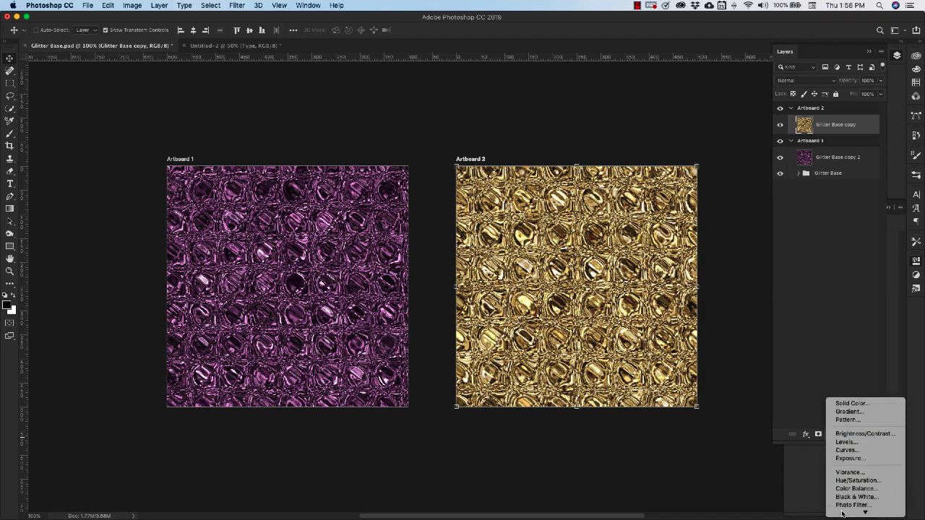
left_click(846, 424)
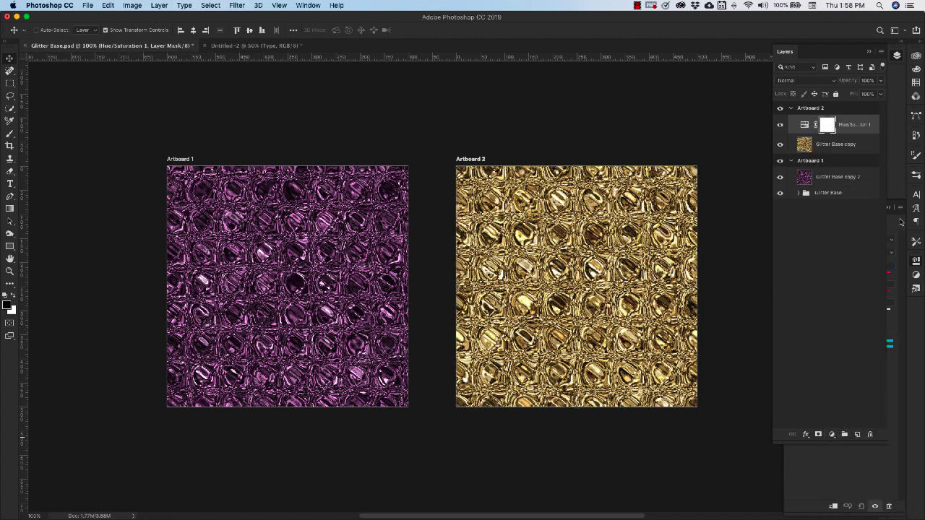
left_click(839, 326)
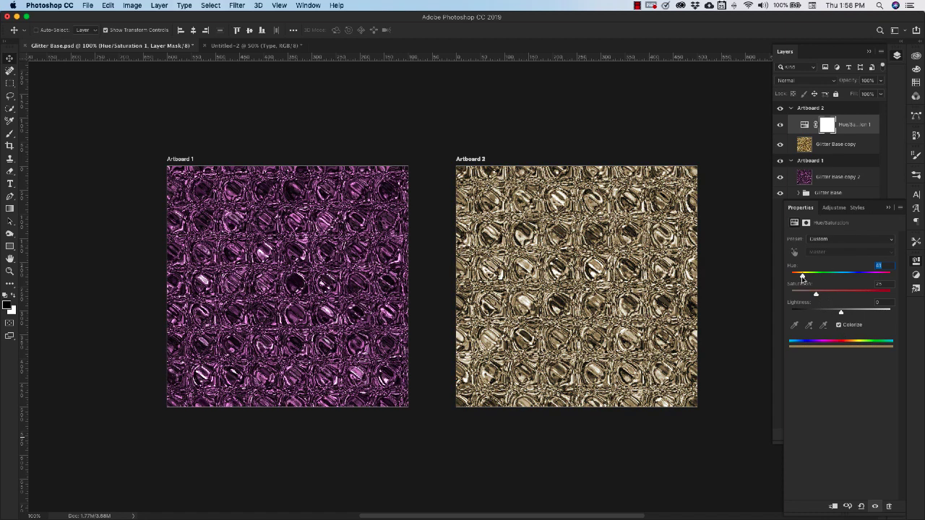
Shift the hue to about +301 and fine-tune saturation and lightness
left_click_drag(803, 277, 871, 278)
left_click_drag(816, 295, 832, 314)
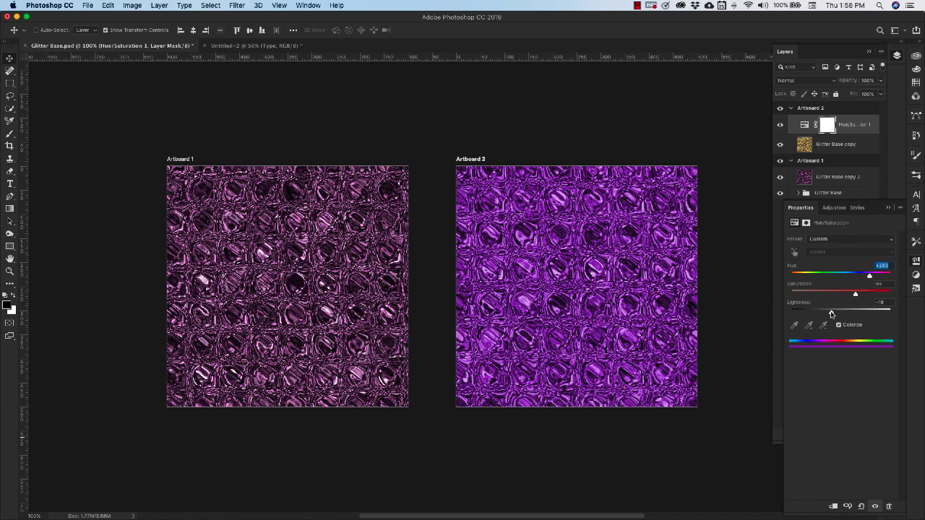
left_click_drag(856, 294, 828, 296)
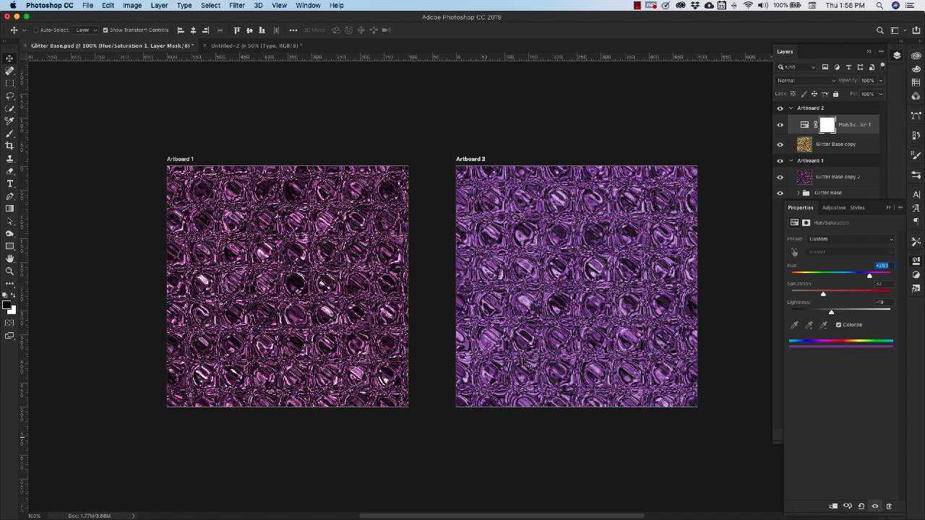
left_click_drag(869, 278, 874, 277)
left_click_drag(834, 312, 839, 313)
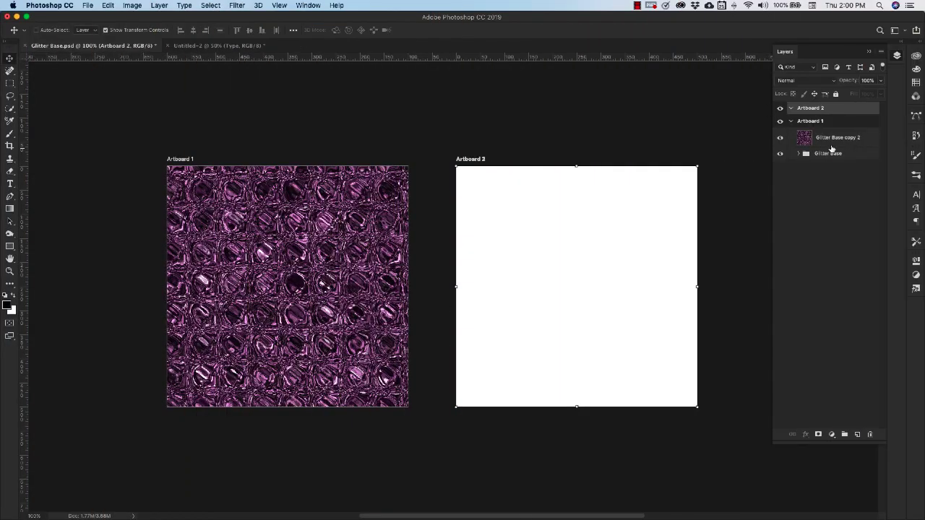
Duplicate and merge the purple Glitter Base group, then move the merged layer into Artboard 2
left_click(821, 154)
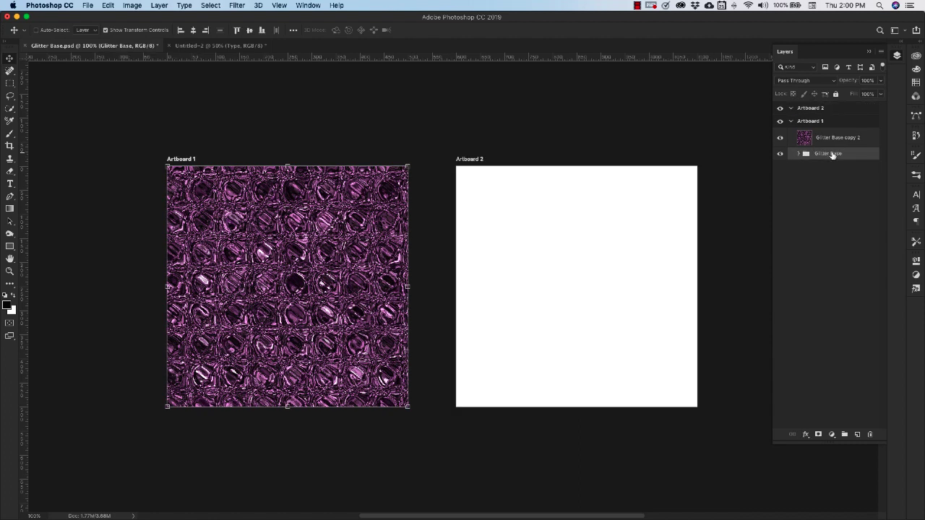
right_click(843, 155)
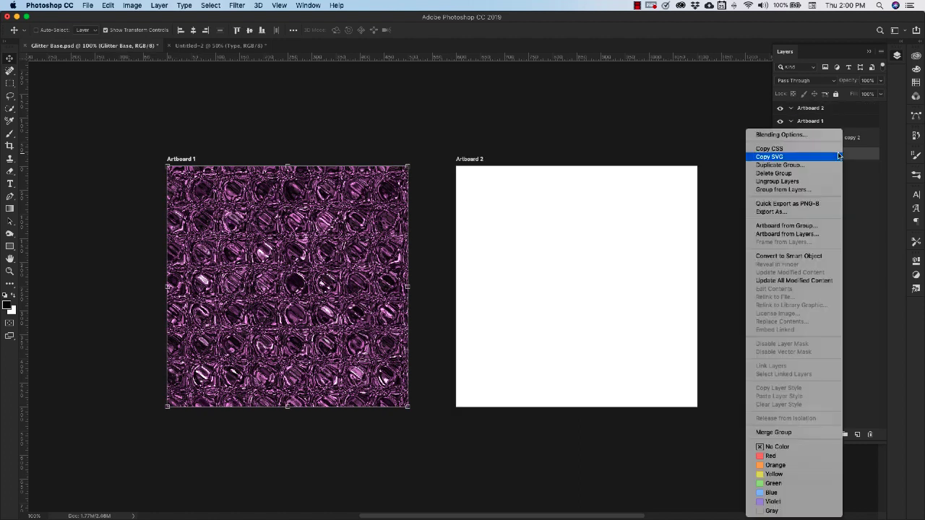
left_click(781, 165)
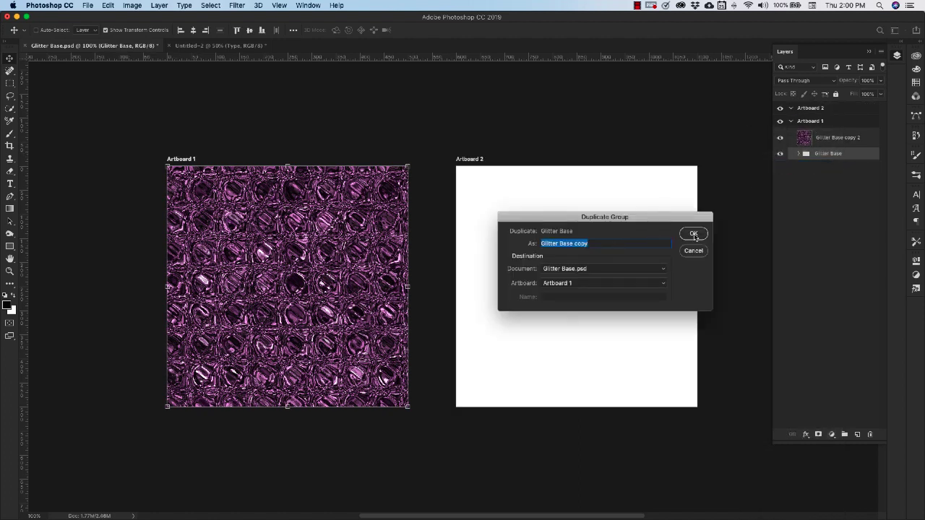
left_click(694, 235)
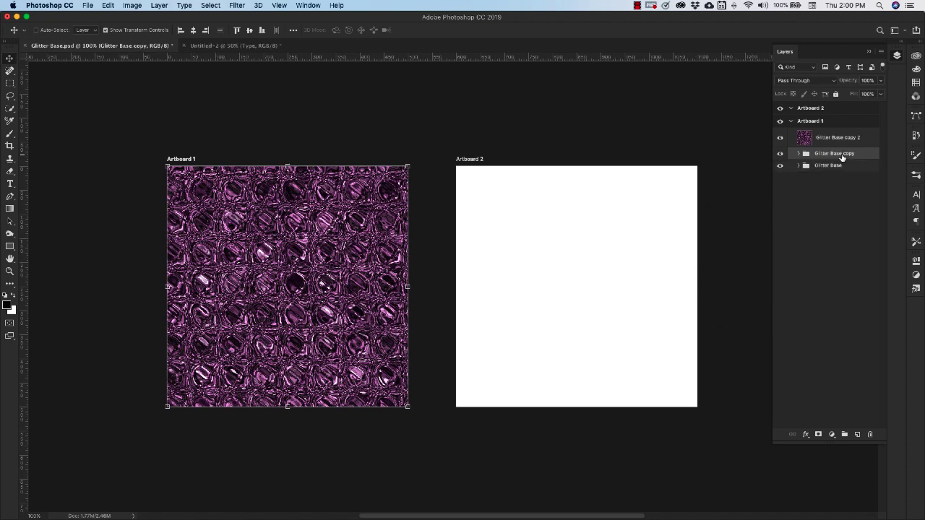
key("super+e")
left_click_drag(836, 158, 834, 118)
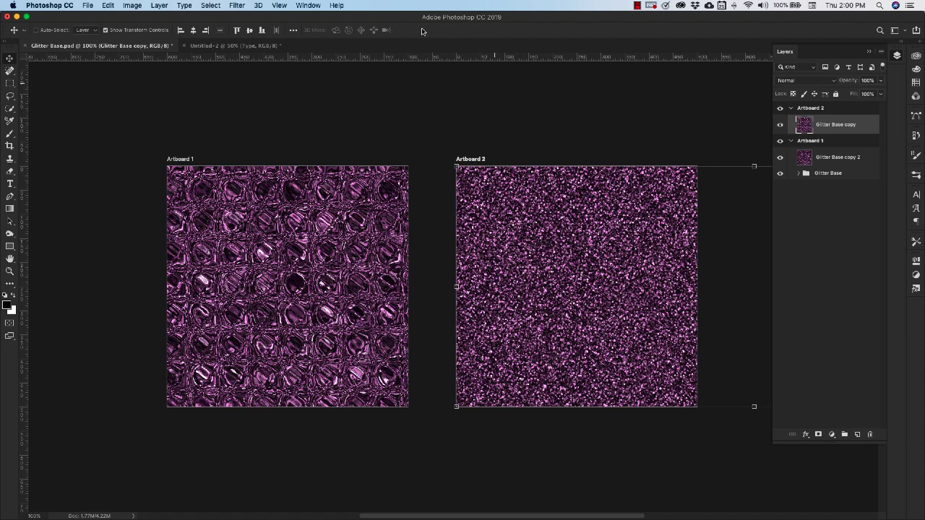
Apply the Glass filter to the Artboard 2 glitter with scaling 73%, distortion 20 and Frosted texture
left_click(239, 6)
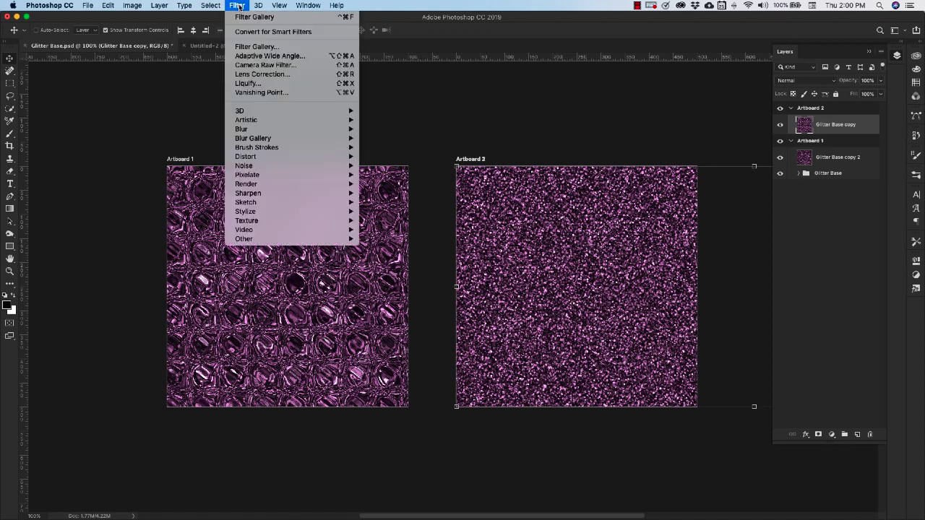
left_click(249, 46)
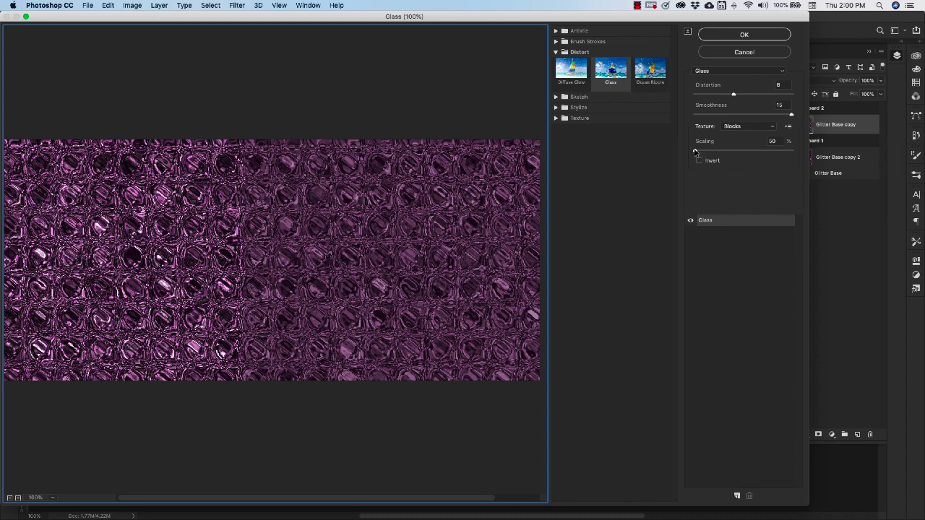
left_click_drag(696, 152, 709, 151)
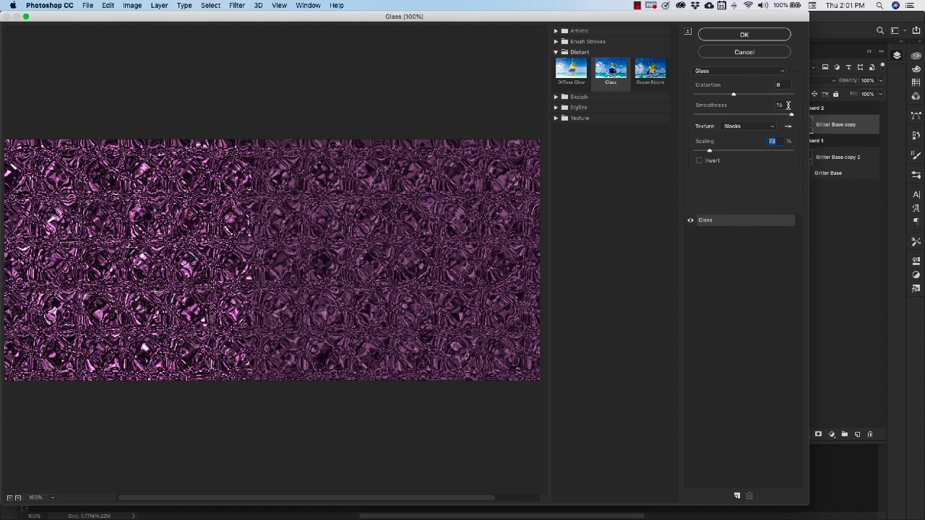
left_click_drag(734, 96, 795, 97)
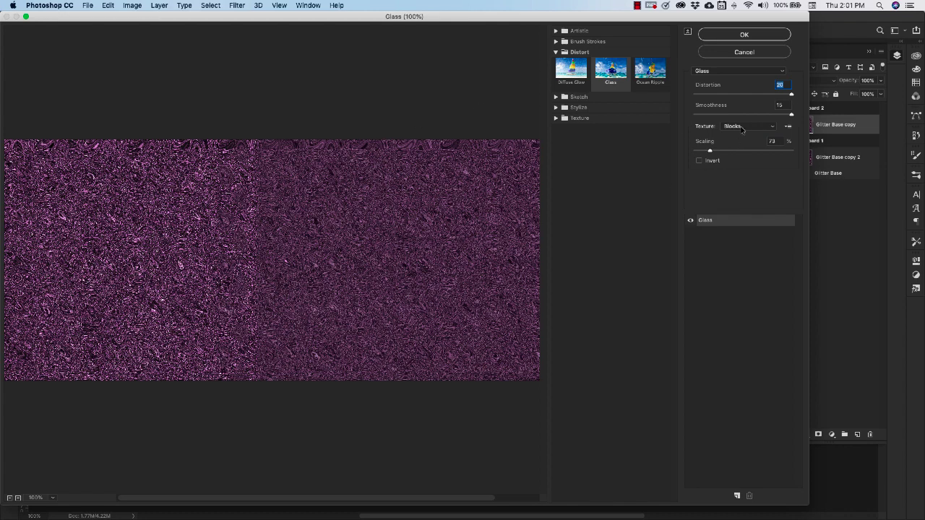
left_click(772, 129)
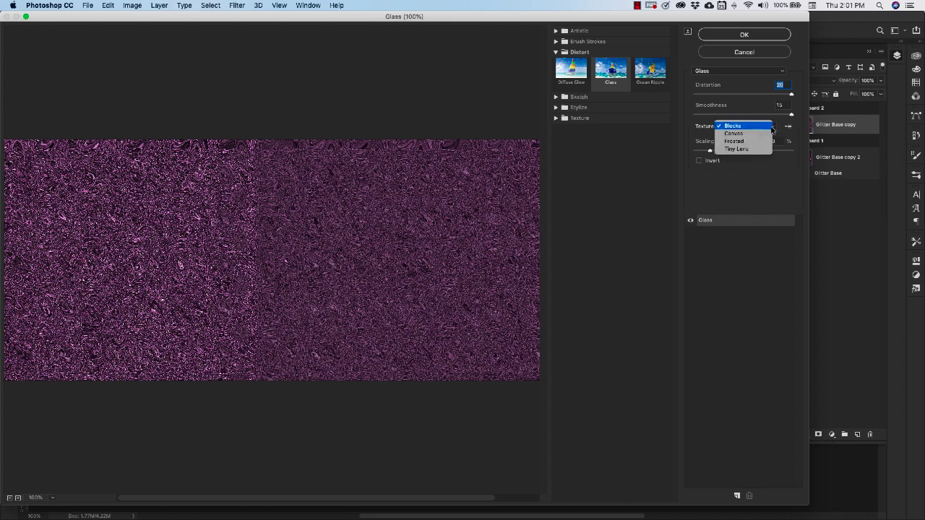
left_click(761, 141)
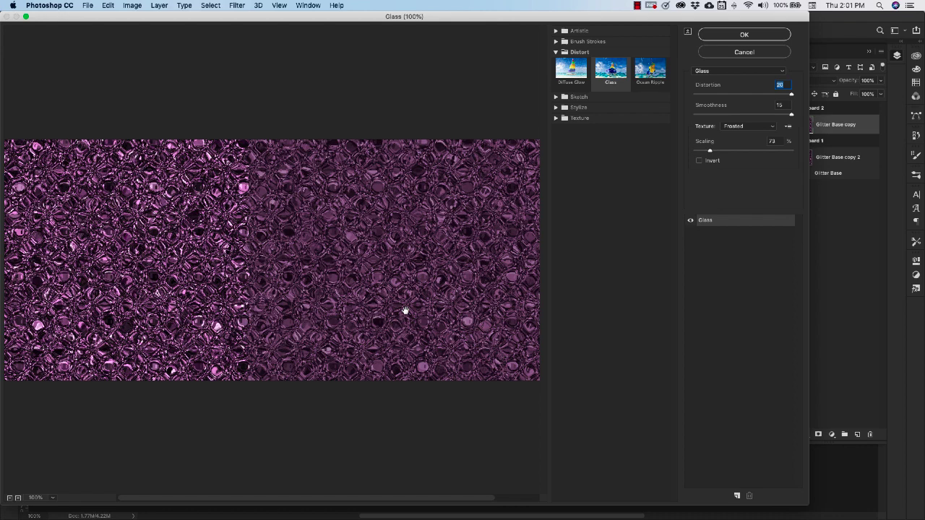
left_click(752, 34)
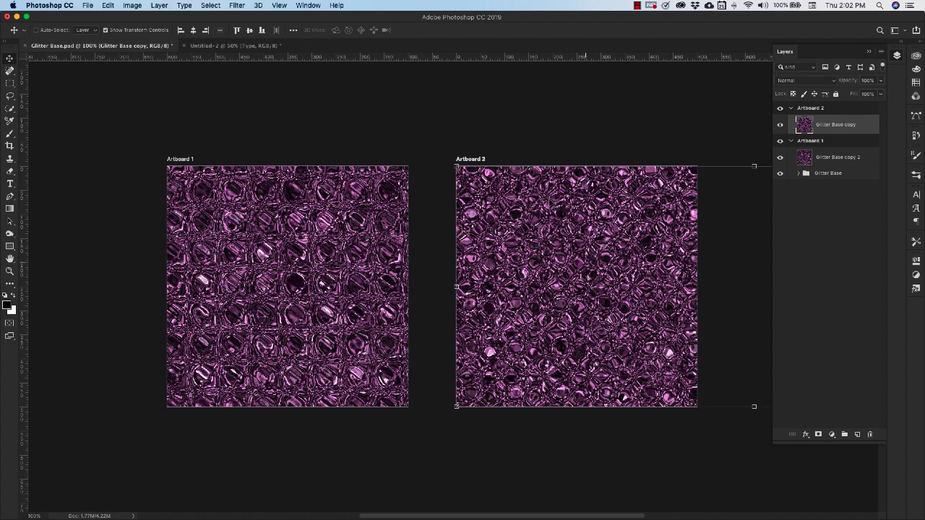
left_click(109, 5)
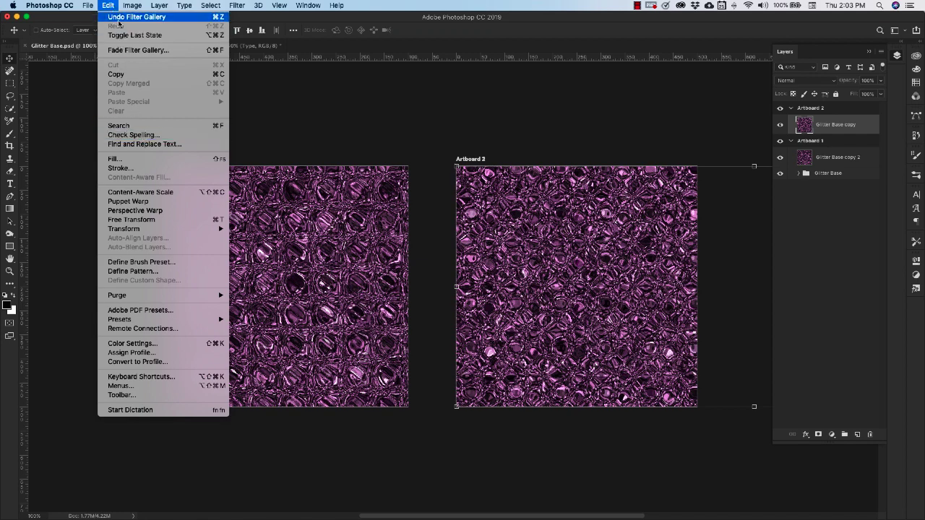
left_click(136, 272)
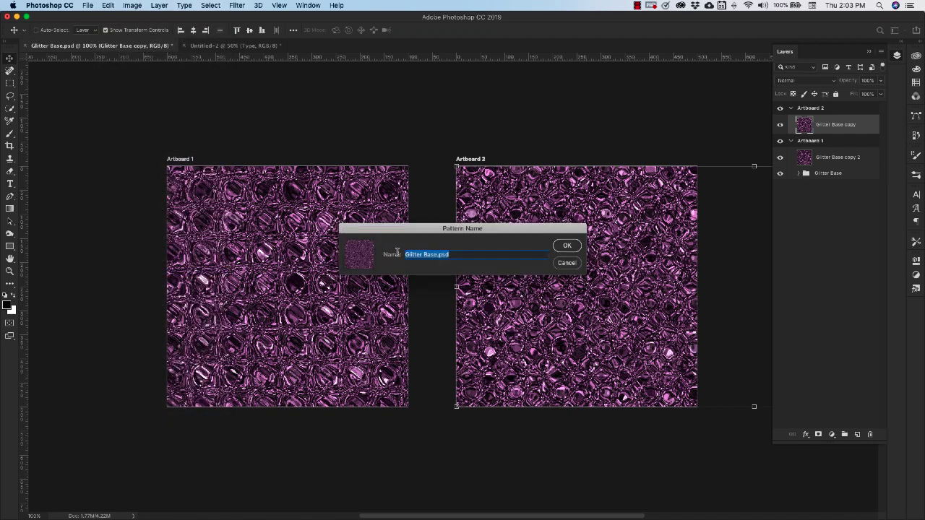
type("Block 2")
left_click(567, 246)
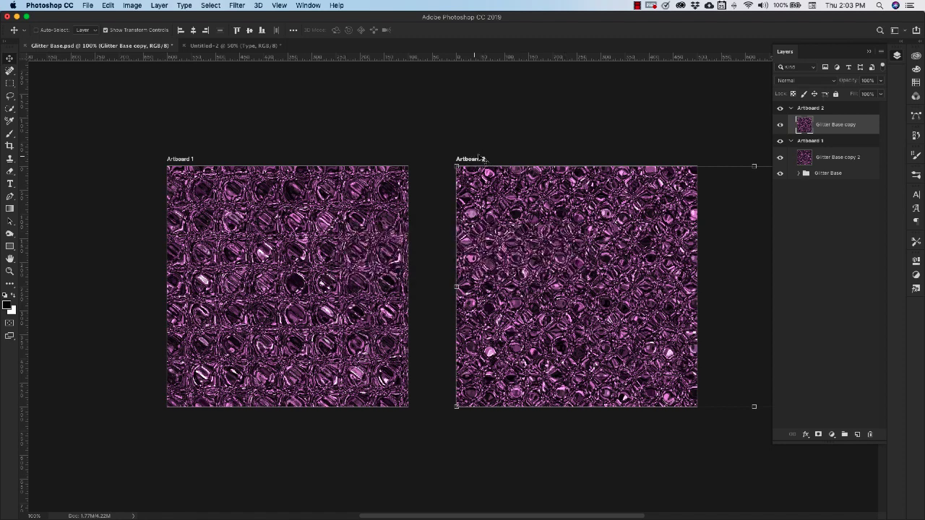
In Untitled-2, change the TYPE layer's Pattern Overlay to the new purple jeweled pattern
left_click(204, 47)
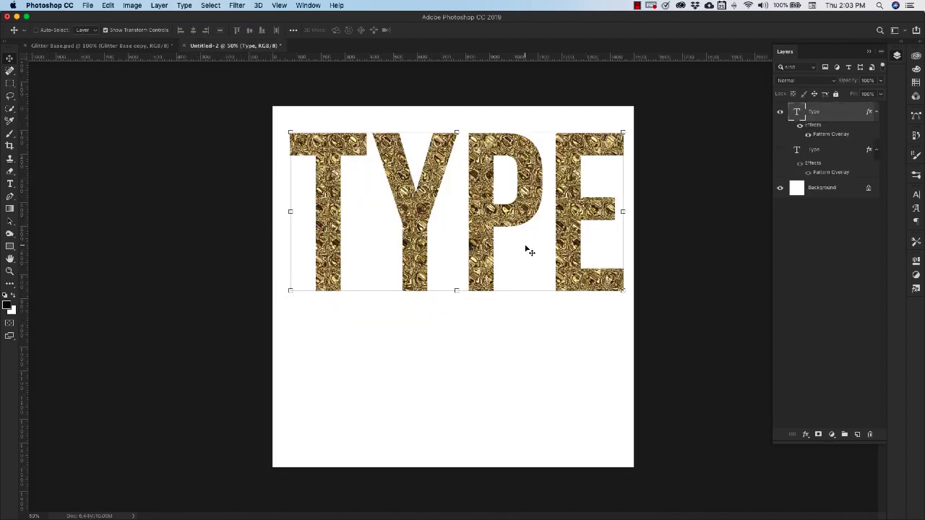
double_click(840, 135)
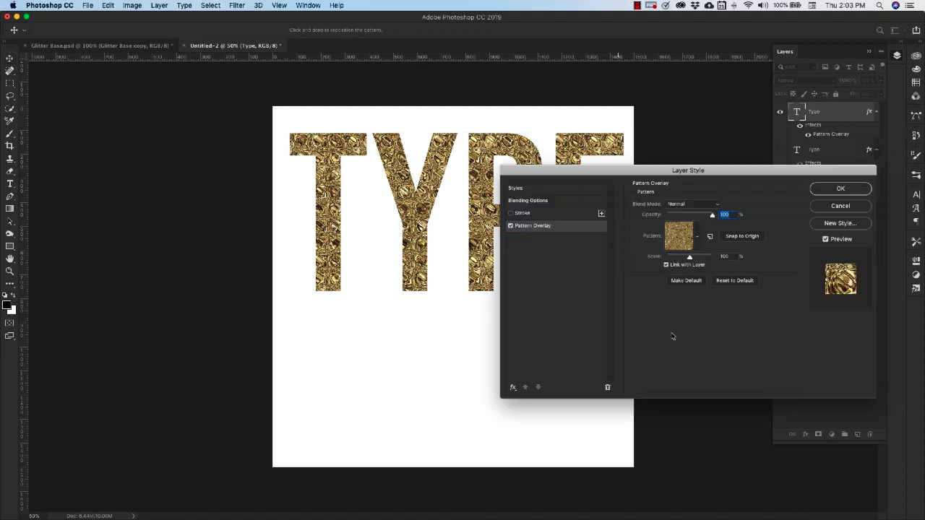
left_click(697, 236)
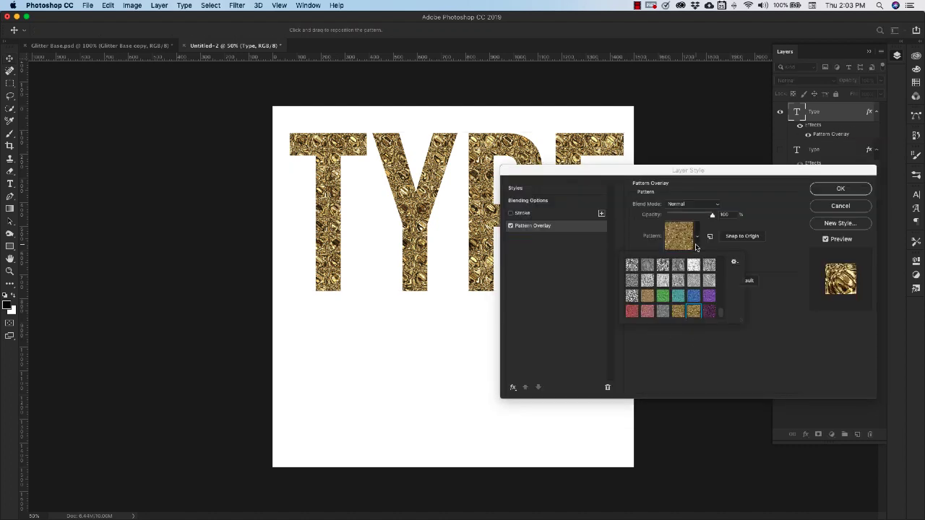
left_click(708, 311)
left_click(816, 189)
left_click(838, 189)
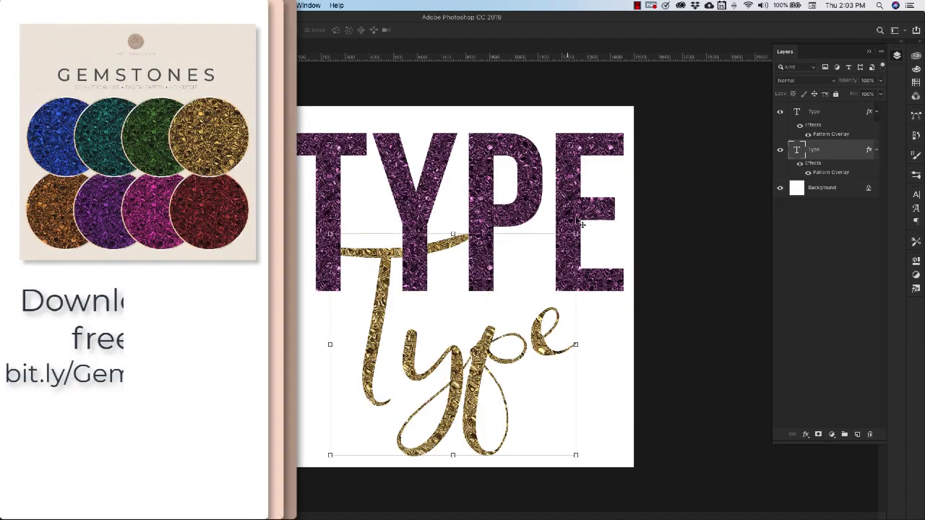